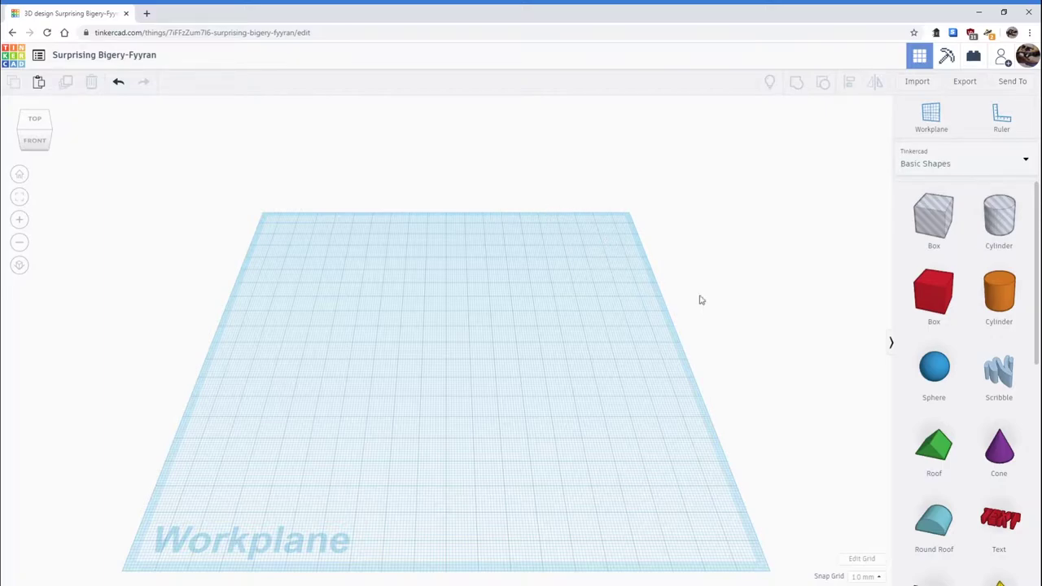
- Place a red box and an orange cylinder, then stretch the cylinder into a 26 by 17 oval
{"action": "left_click_drag", "start_coordinate": [924, 294], "coordinate": [412, 369]}
{"action": "left_click_drag", "start_coordinate": [999, 293], "coordinate": [518, 366]}
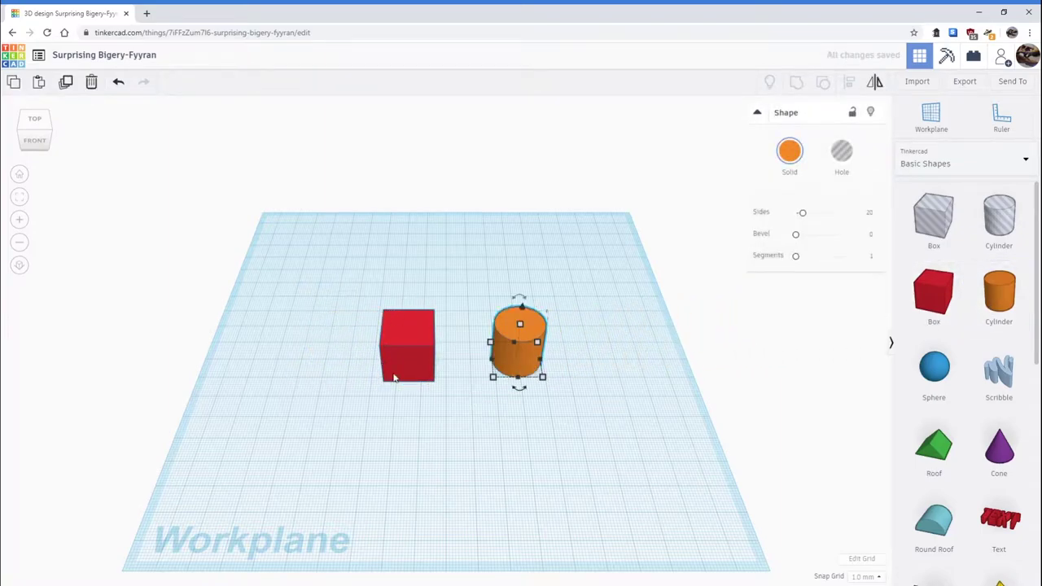
{"action": "left_click", "coordinate": [593, 351]}
{"action": "left_click", "coordinate": [539, 355]}
{"action": "scroll", "coordinate": [530, 380], "scroll_direction": "up", "scroll_amount": 2}
{"action": "scroll", "coordinate": [449, 370], "scroll_direction": "up", "scroll_amount": 1}
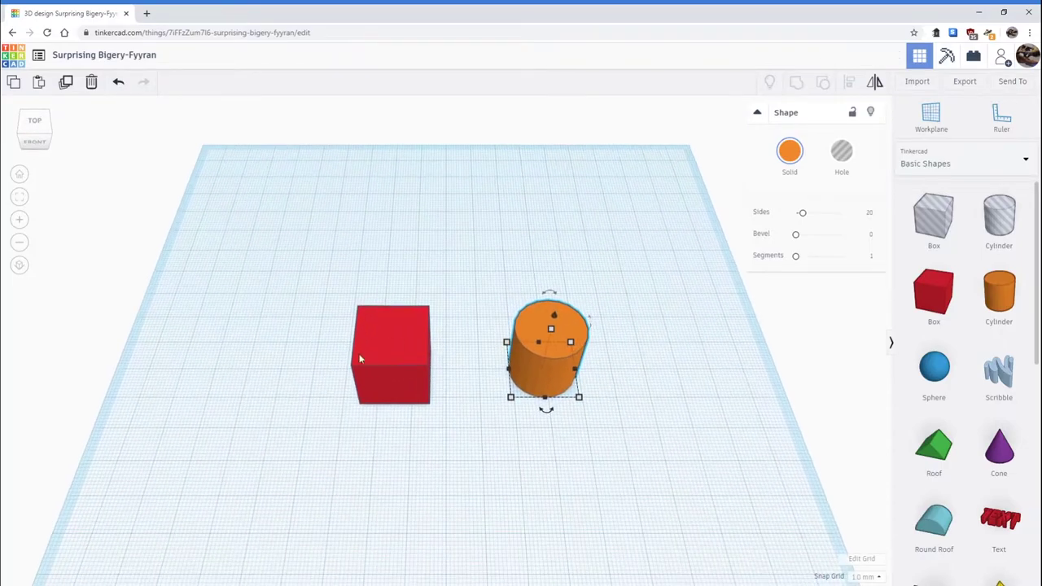
{"action": "left_click_drag", "start_coordinate": [510, 397], "coordinate": [490, 388]}
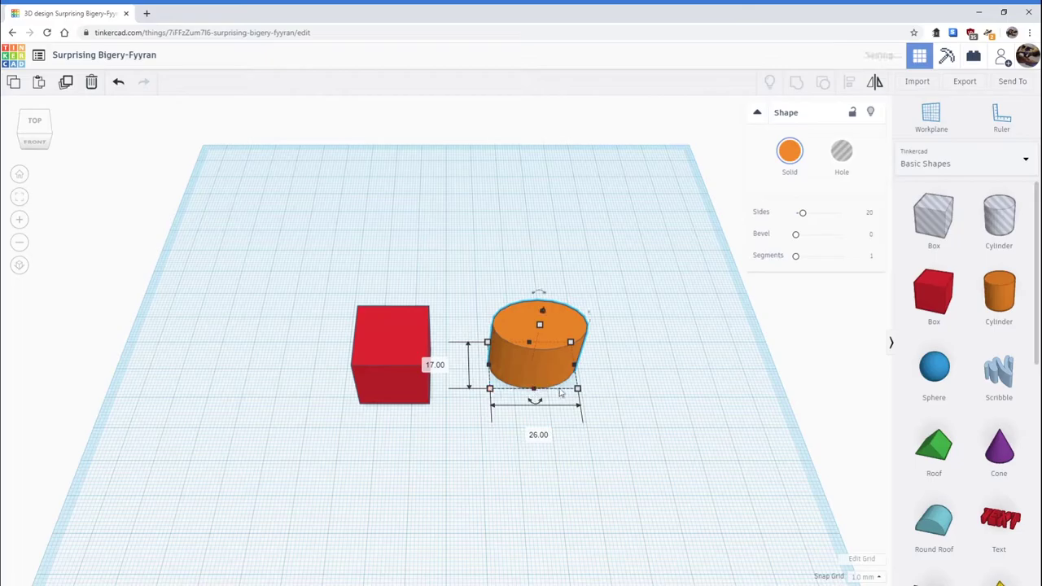
{"action": "left_click_drag", "start_coordinate": [577, 390], "coordinate": [591, 392]}
- Adjust the red box's depth to 14 and tilt the view toward top-down
{"action": "left_click", "coordinate": [397, 392]}
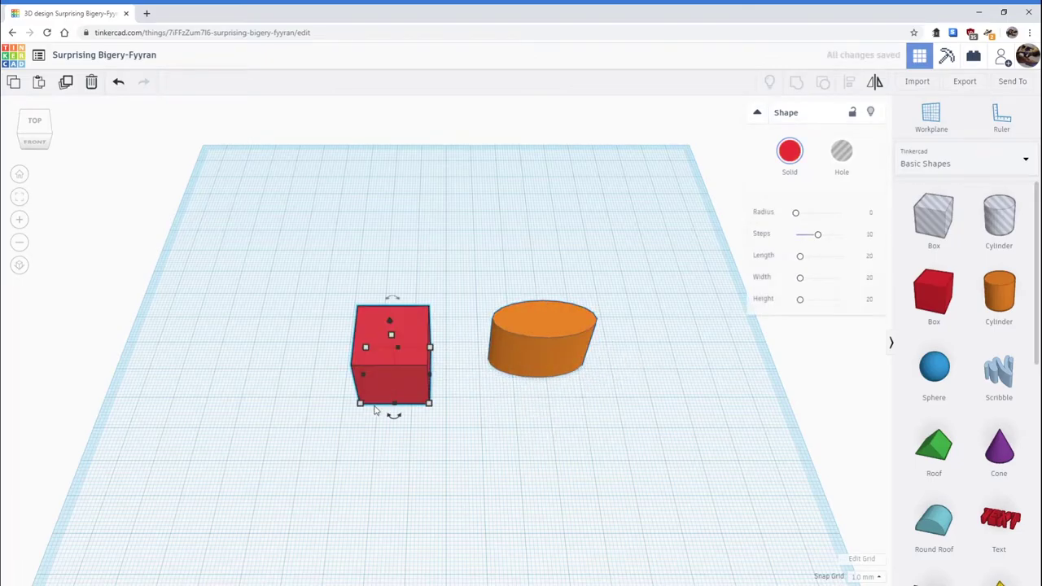
{"action": "left_click_drag", "start_coordinate": [360, 405], "coordinate": [350, 396]}
{"action": "right_click_drag", "start_coordinate": [350, 397], "coordinate": [369, 338]}
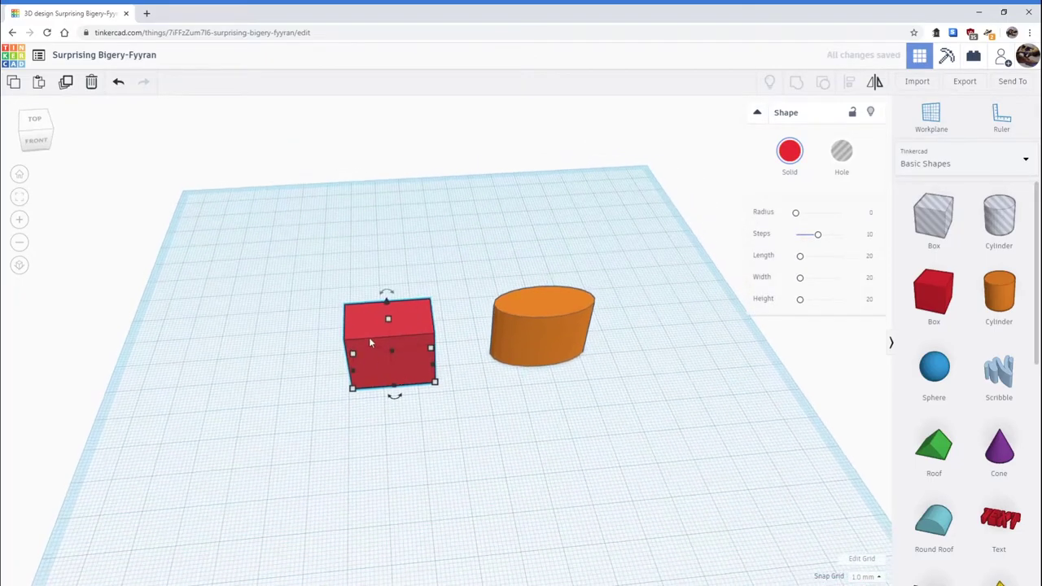
{"action": "left_click", "coordinate": [621, 253]}
{"action": "right_click_drag", "start_coordinate": [621, 254], "coordinate": [562, 336]}
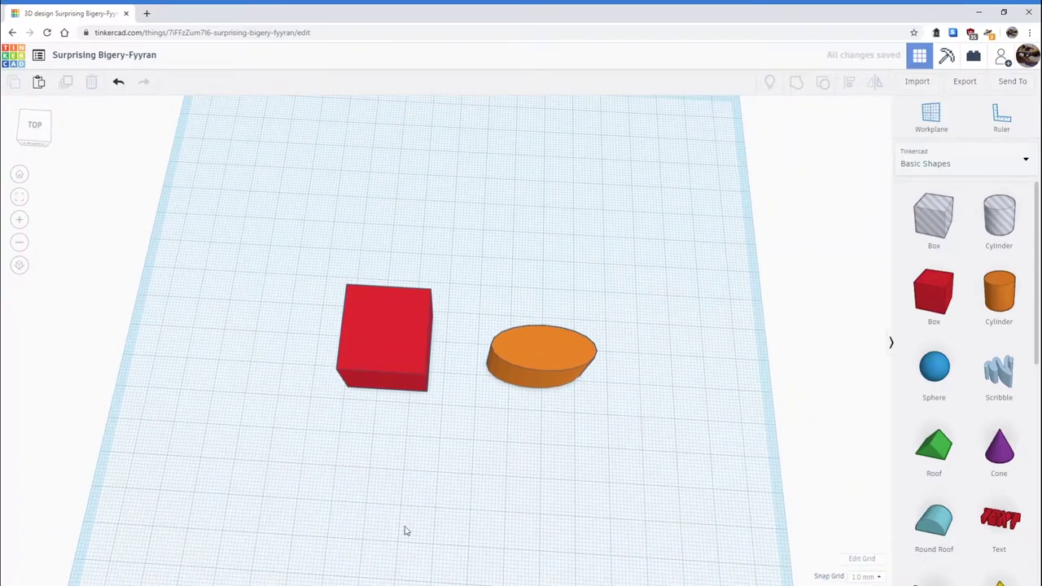
{"action": "right_click_drag", "start_coordinate": [452, 505], "coordinate": [458, 505]}
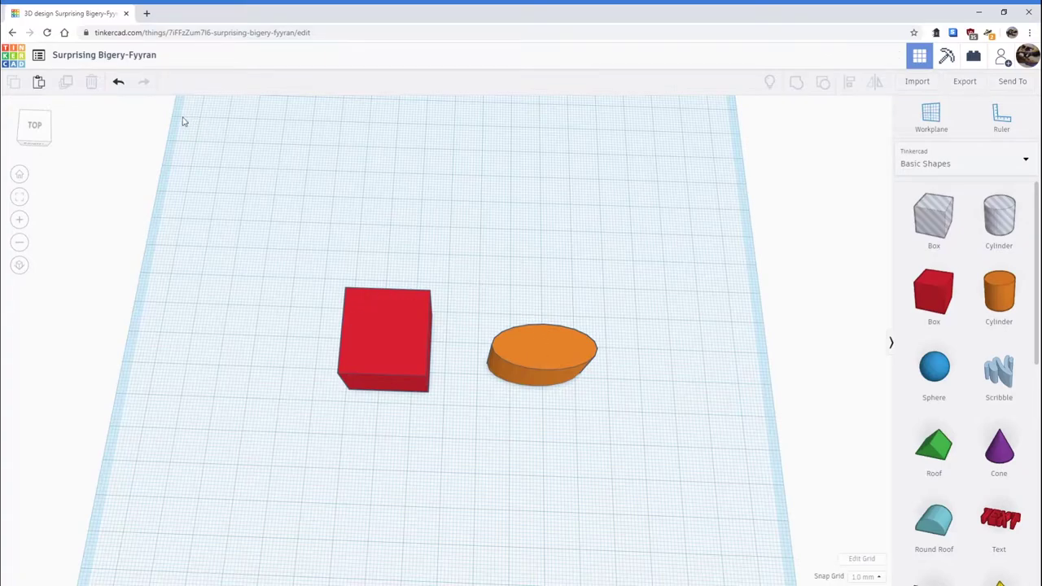
- Undo four edits so the cylinder returns to its original round shape
{"action": "left_click", "coordinate": [118, 81]}
{"action": "left_click", "coordinate": [118, 82]}
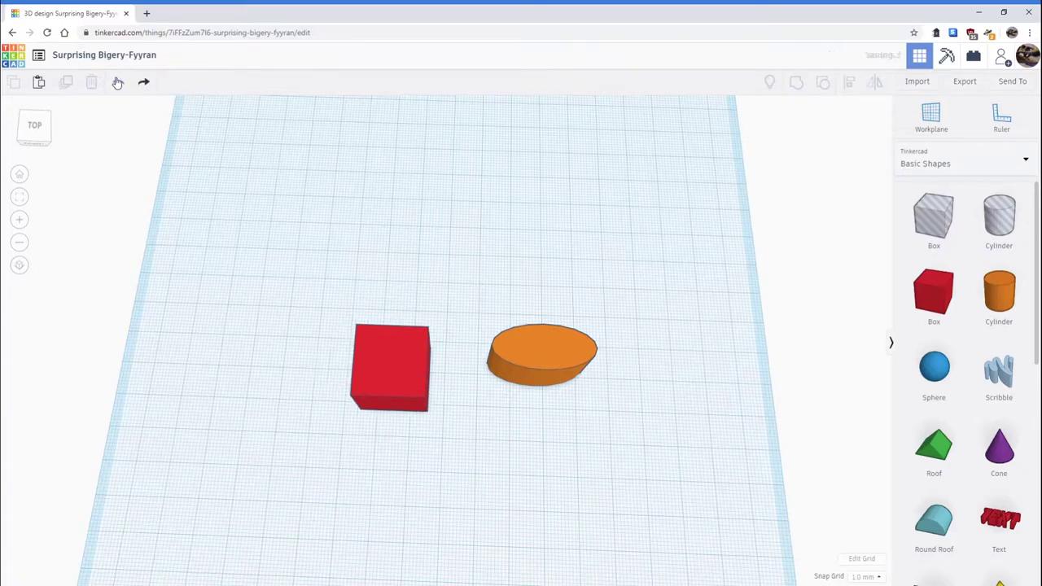
{"action": "left_click", "coordinate": [118, 82]}
{"action": "left_click", "coordinate": [118, 82]}
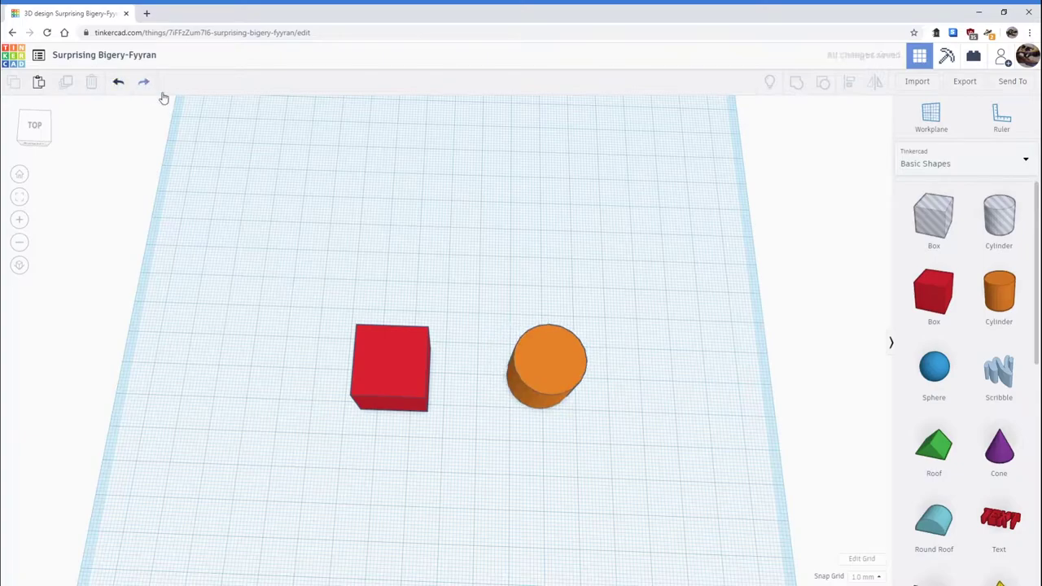
- Move the orange cylinder so it overlaps the red box's back corner
{"action": "left_click", "coordinate": [548, 367]}
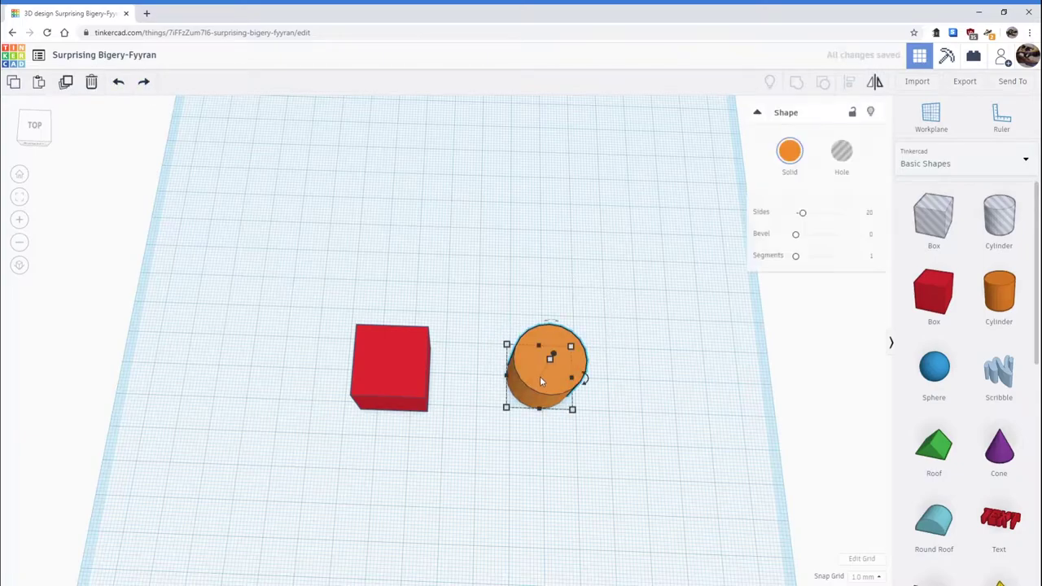
{"action": "right_click_drag", "start_coordinate": [574, 432], "coordinate": [589, 404]}
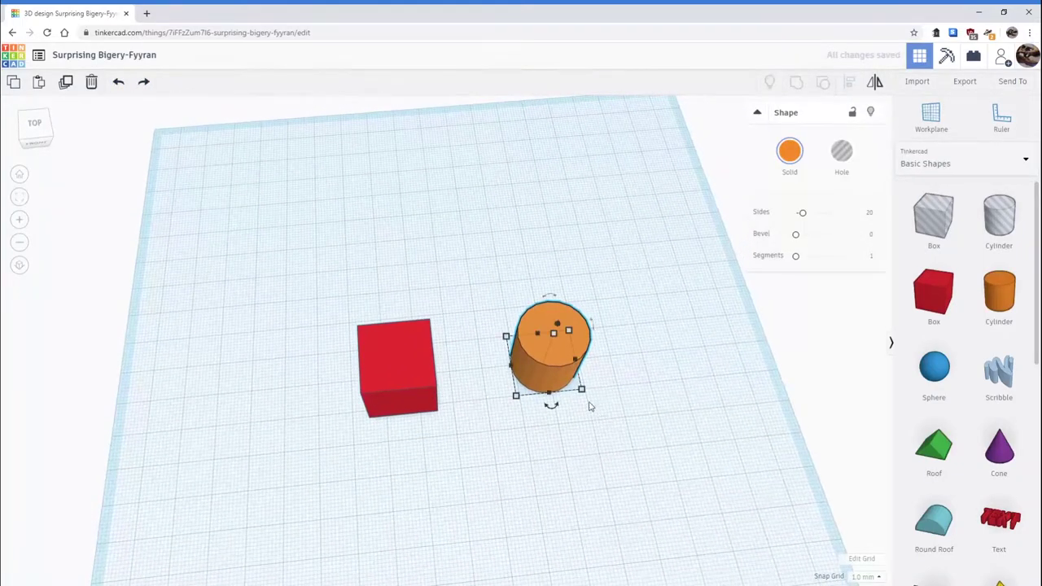
{"action": "left_click_drag", "start_coordinate": [558, 374], "coordinate": [420, 364]}
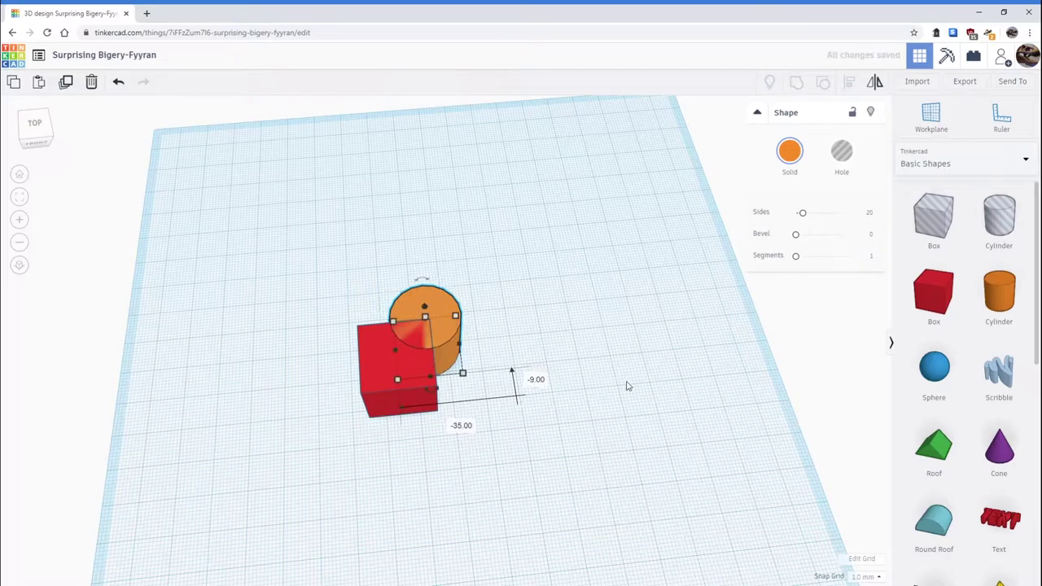
{"action": "scroll", "coordinate": [621, 366], "scroll_direction": "up", "scroll_amount": 3}
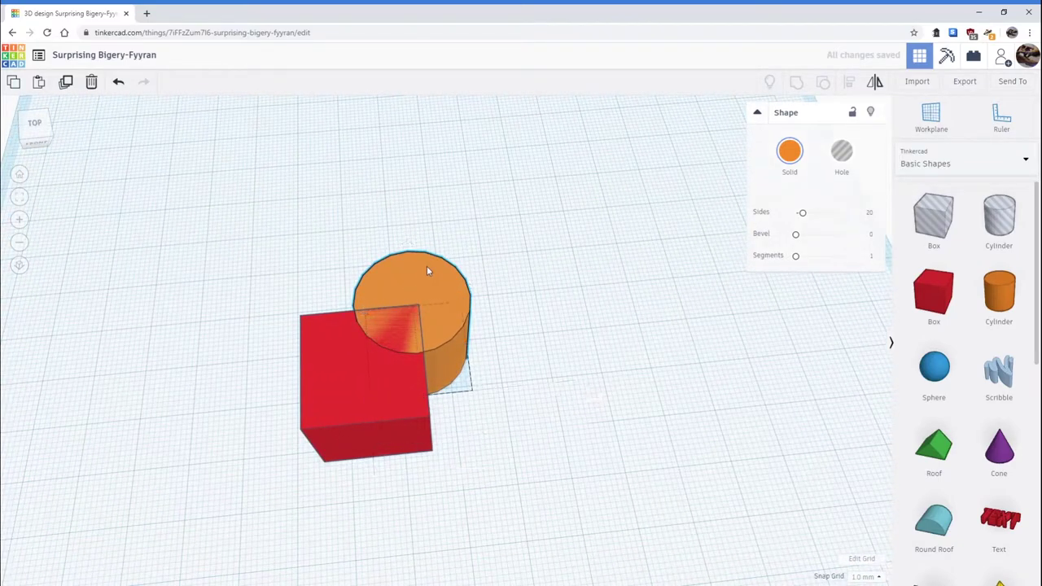
- Marquee-select both the box and the cylinder from a top-down view
{"action": "left_click", "coordinate": [326, 390]}
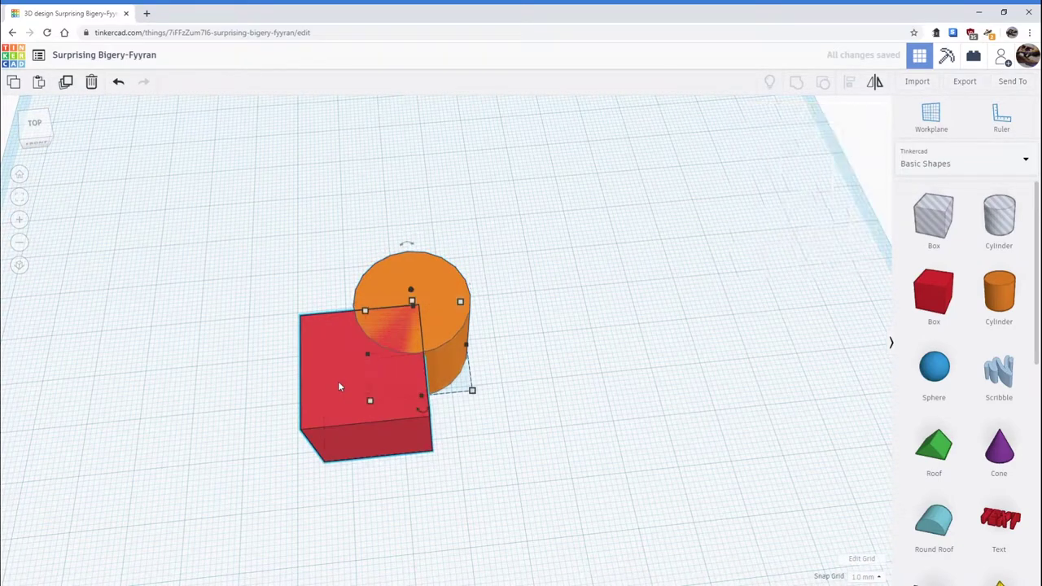
{"action": "middle_click_drag", "start_coordinate": [226, 379], "coordinate": [297, 384]}
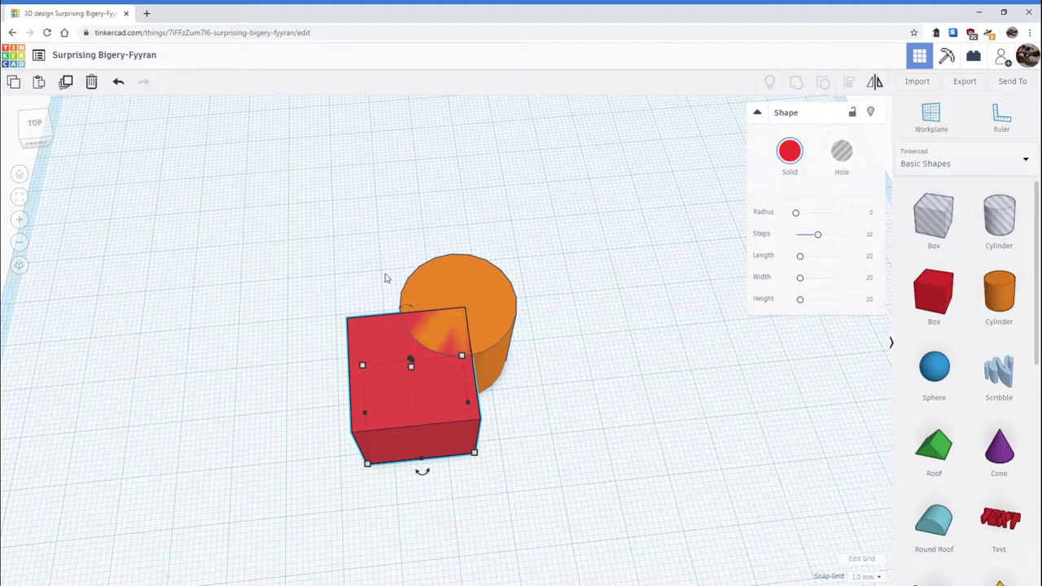
{"action": "left_click", "coordinate": [341, 254]}
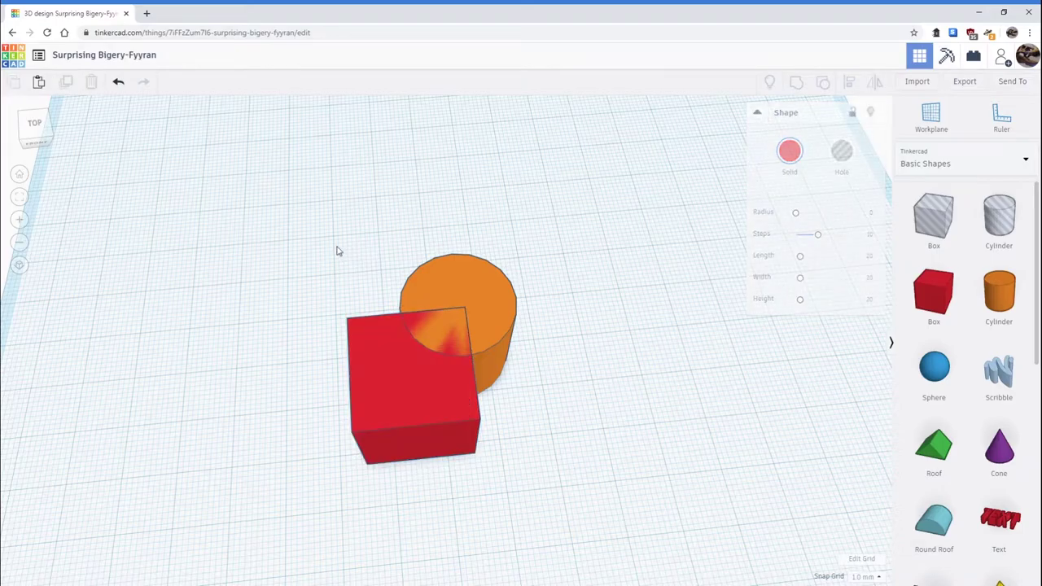
{"action": "right_click_drag", "start_coordinate": [337, 249], "coordinate": [293, 221]}
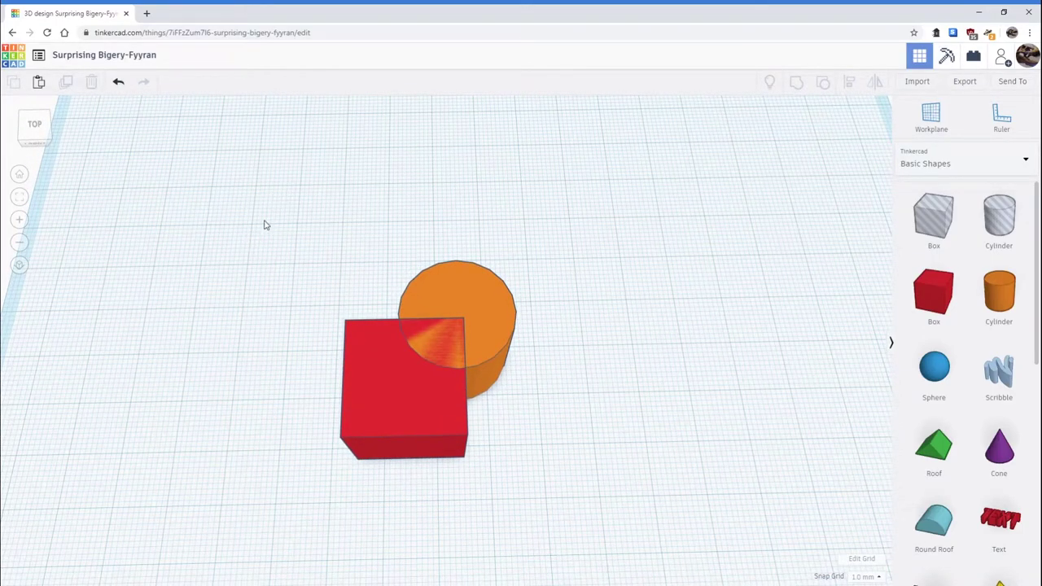
{"action": "left_click_drag", "start_coordinate": [264, 225], "coordinate": [579, 506]}
{"action": "right_click_drag", "start_coordinate": [444, 546], "coordinate": [414, 535]}
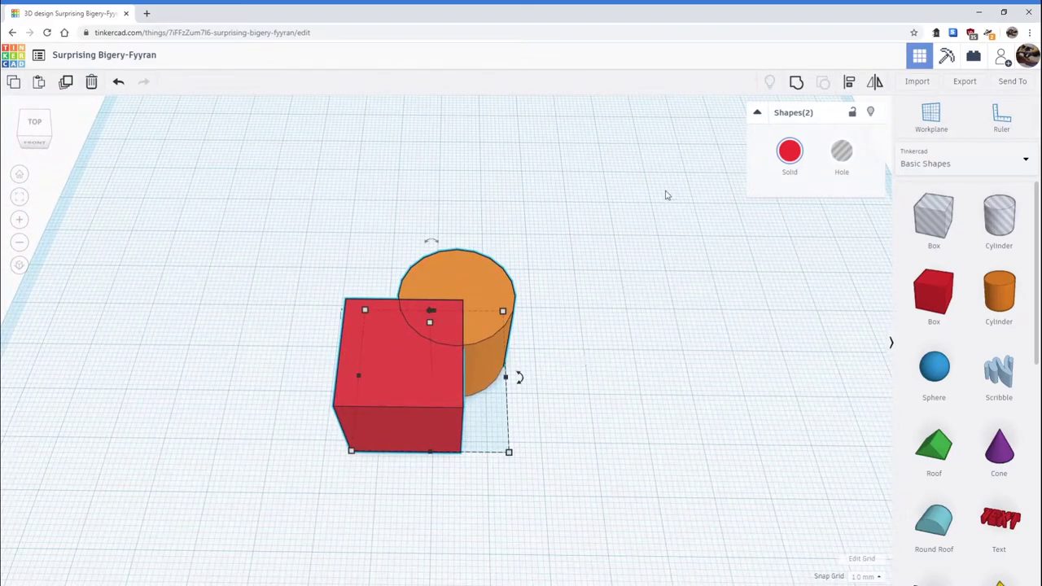
- Group the box and cylinder into one merged shape
{"action": "left_click", "coordinate": [797, 88]}
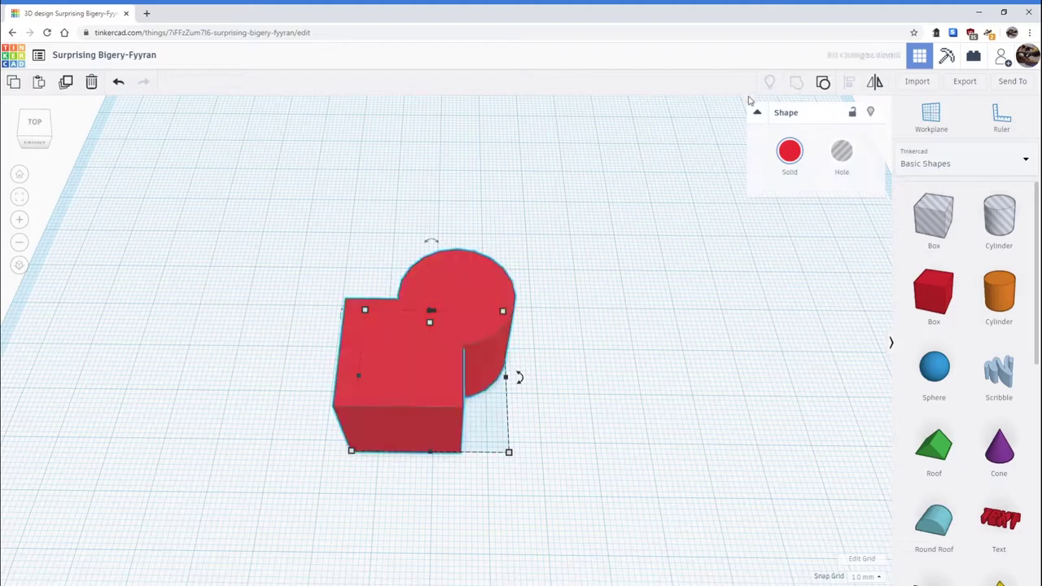
{"action": "left_click", "coordinate": [620, 302]}
{"action": "right_click_drag", "start_coordinate": [616, 296], "coordinate": [616, 318]}
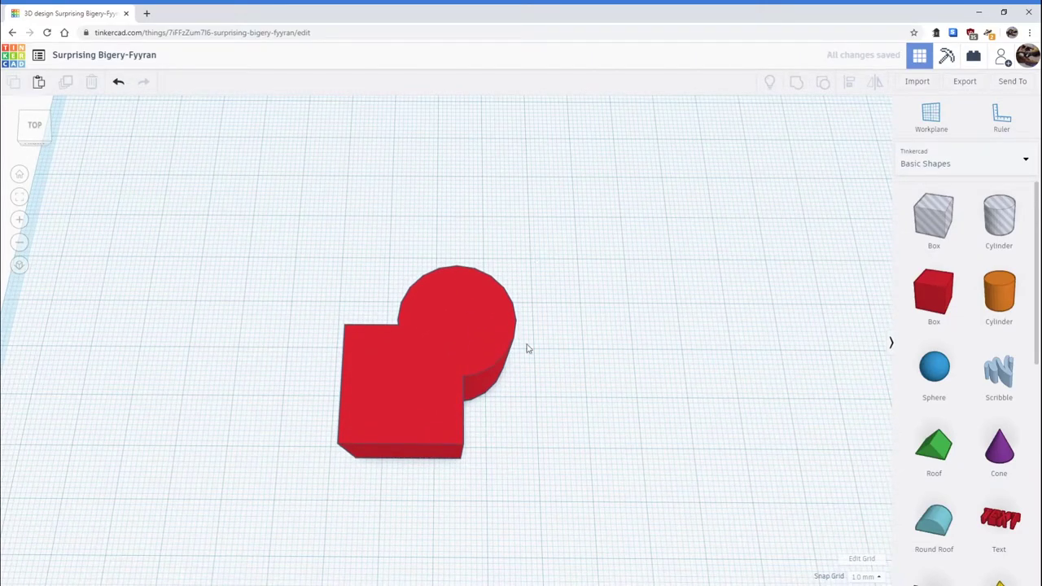
{"action": "right_click_drag", "start_coordinate": [566, 376], "coordinate": [464, 442]}
- Stretch the grouped shape from 29 wide to about 51 by 30 mm
{"action": "left_click", "coordinate": [457, 434]}
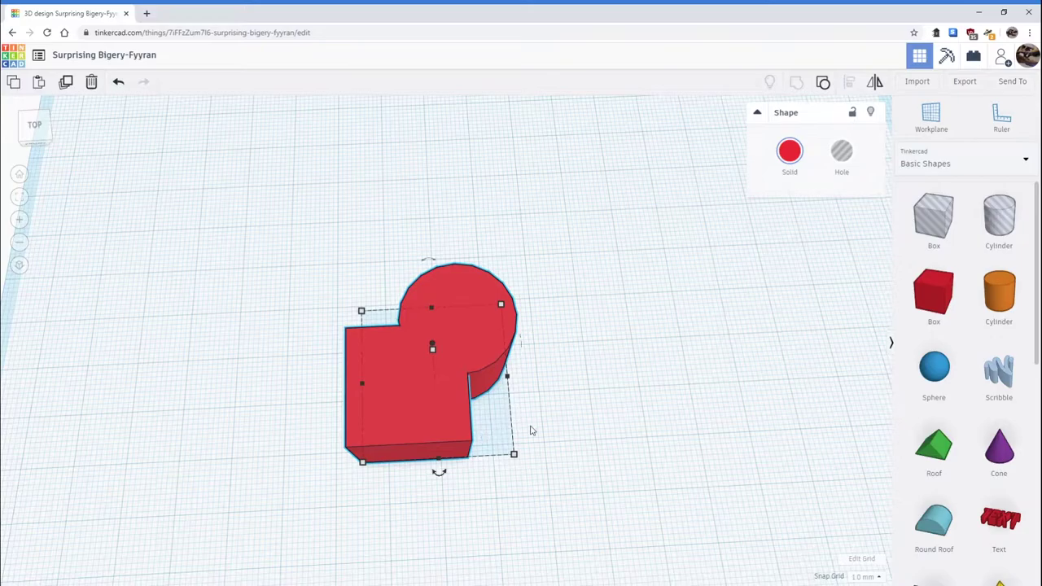
{"action": "right_click_drag", "start_coordinate": [530, 429], "coordinate": [537, 382]}
{"action": "left_click_drag", "start_coordinate": [509, 372], "coordinate": [588, 368]}
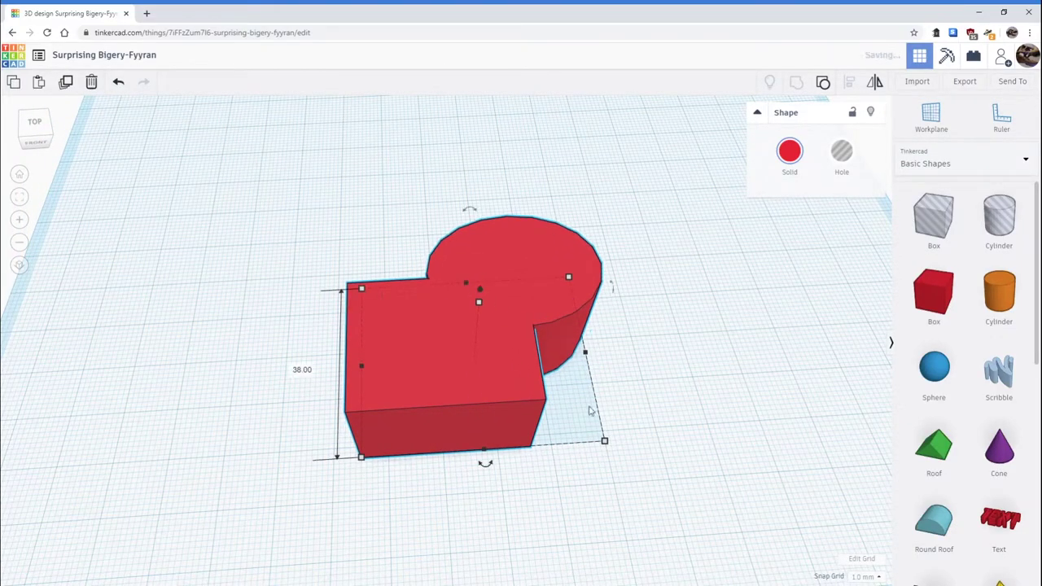
{"action": "left_click_drag", "start_coordinate": [604, 441], "coordinate": [541, 450]}
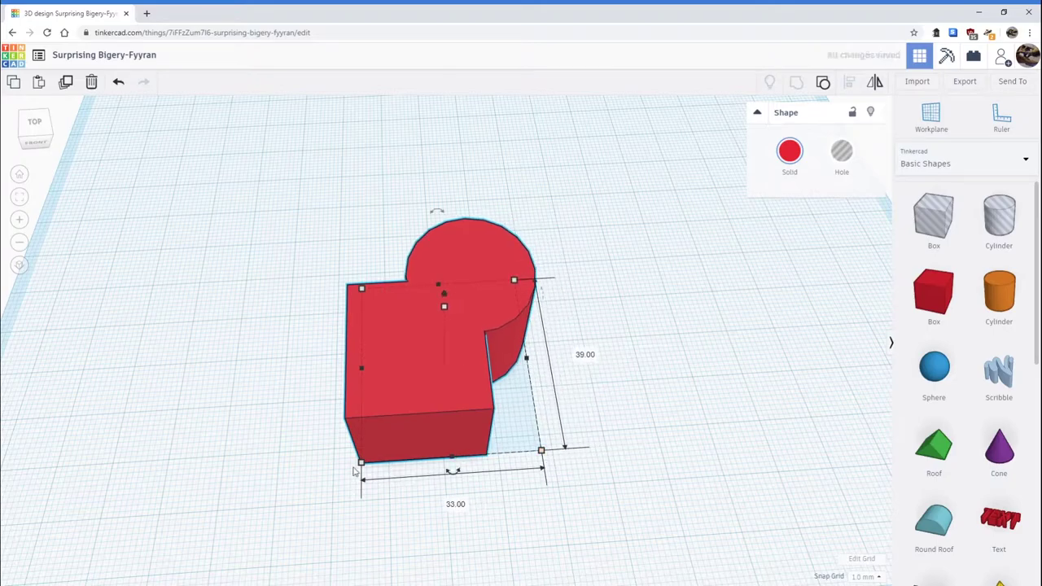
{"action": "left_click_drag", "start_coordinate": [362, 464], "coordinate": [266, 423]}
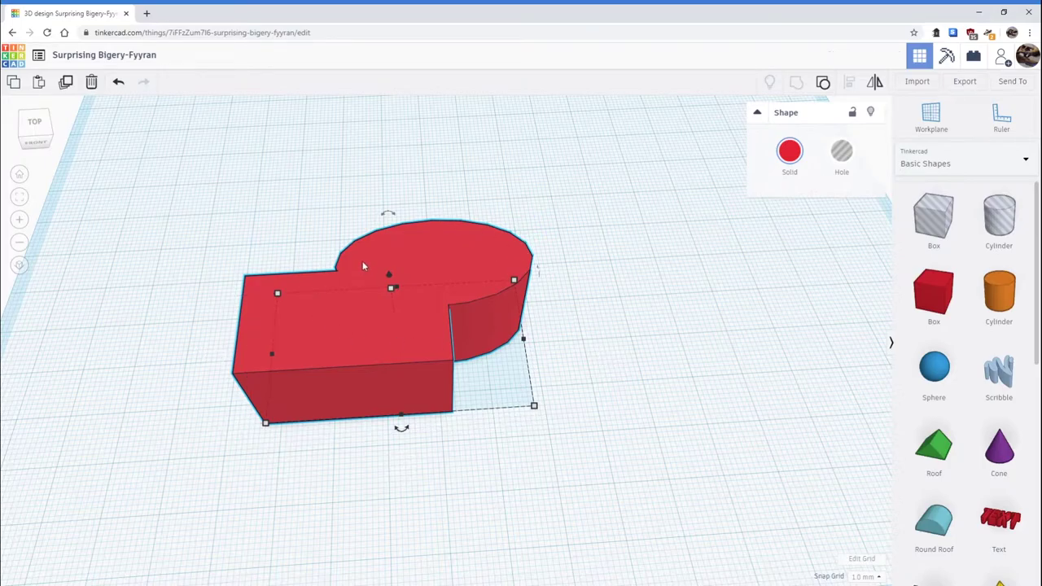
{"action": "left_click", "coordinate": [322, 342]}
- Ungroup the merged shape back into a separate box and cylinder
{"action": "left_click", "coordinate": [824, 83]}
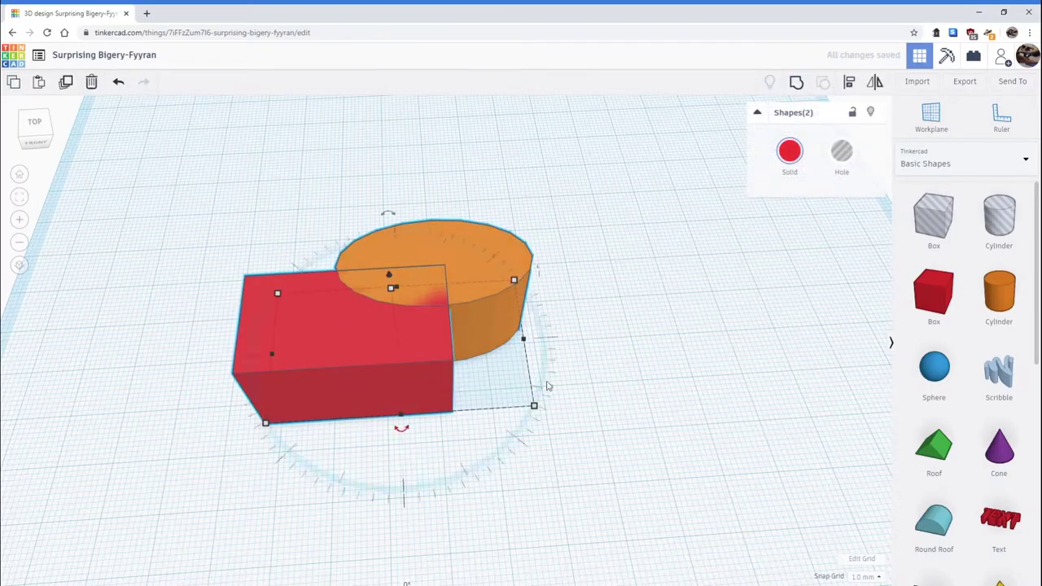
{"action": "right_click_drag", "start_coordinate": [649, 288], "coordinate": [635, 321]}
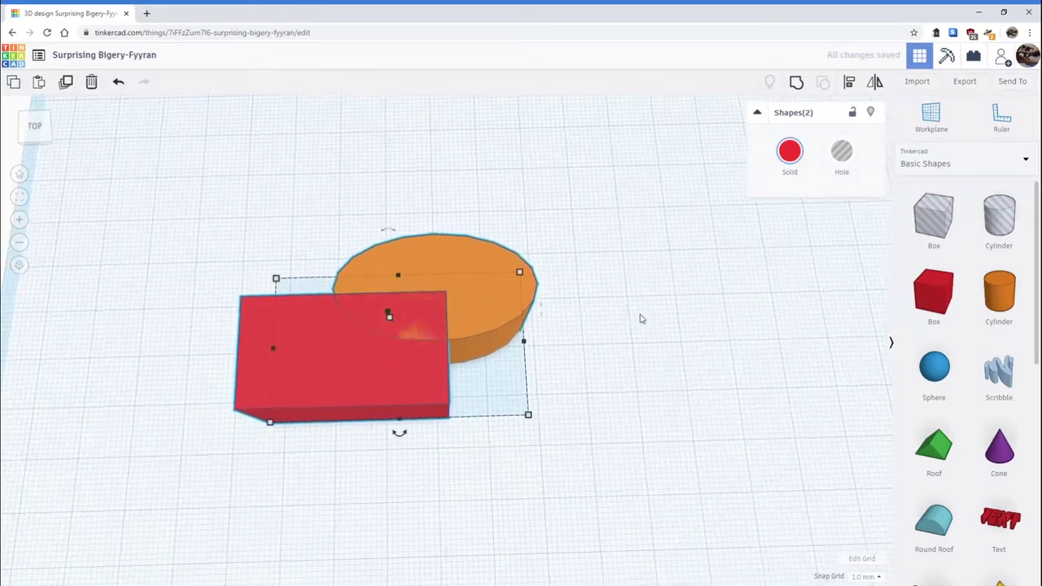
{"action": "left_click", "coordinate": [649, 315]}
- Marquee-select both old shapes and delete them
{"action": "left_click", "coordinate": [509, 272]}
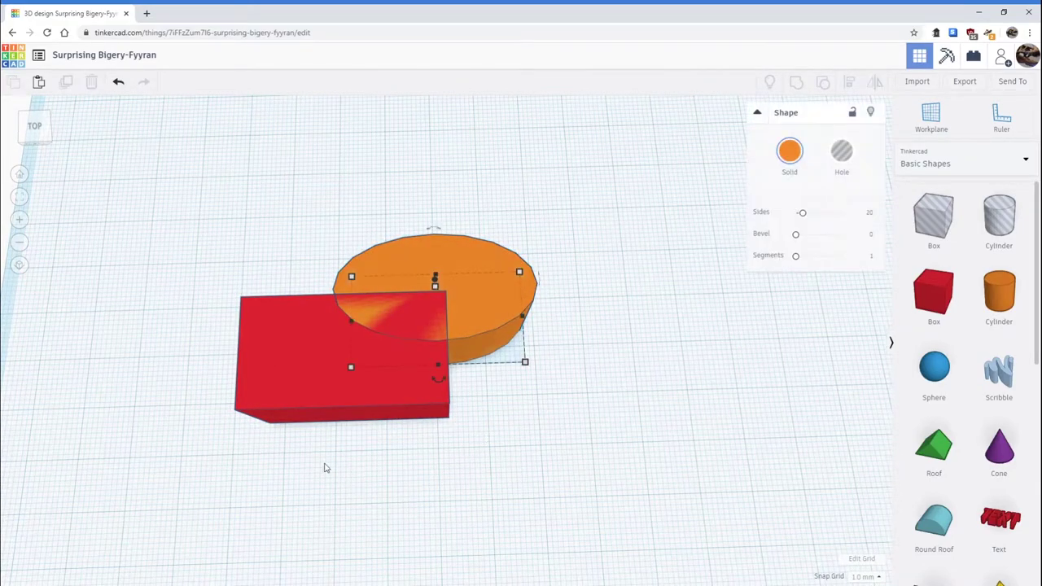
{"action": "left_click", "coordinate": [298, 346]}
{"action": "left_click", "coordinate": [479, 266]}
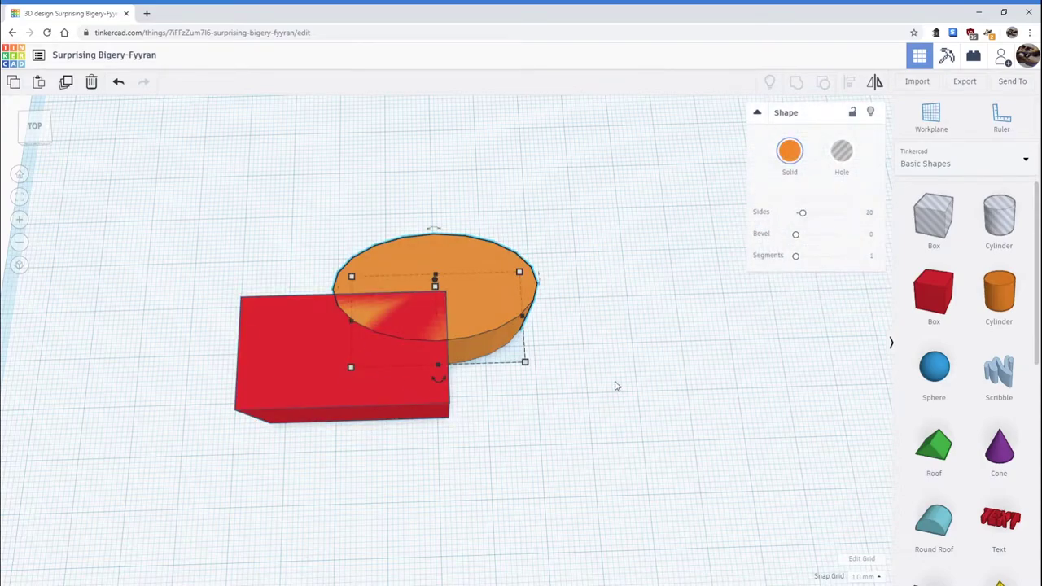
{"action": "left_click", "coordinate": [672, 349]}
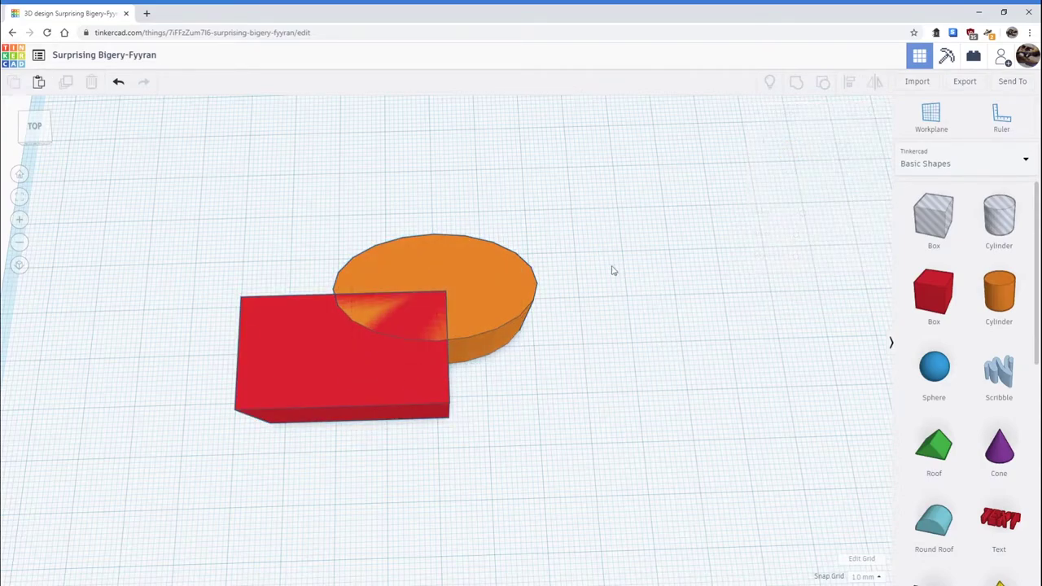
{"action": "left_click", "coordinate": [382, 263]}
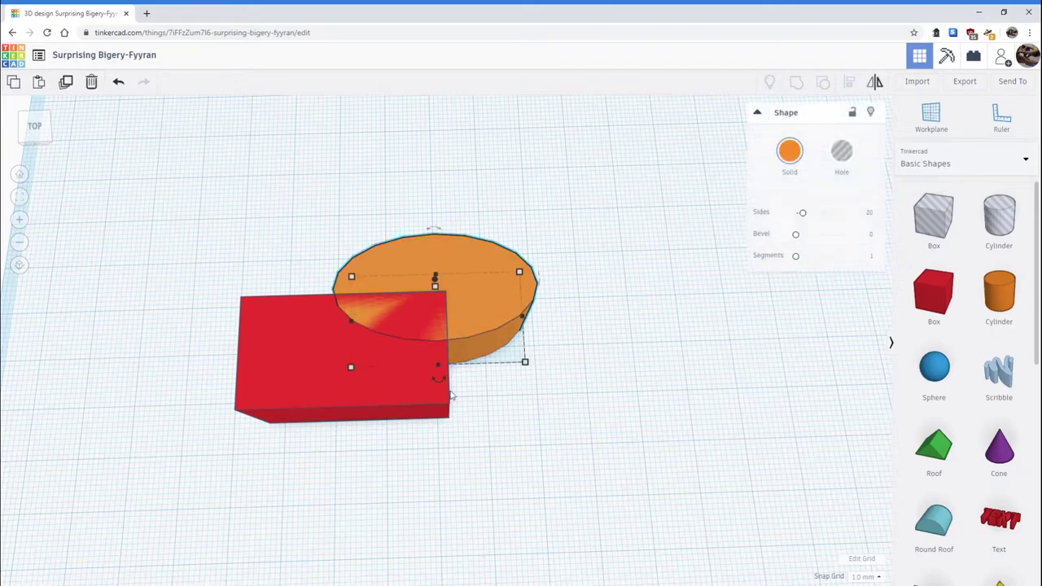
{"action": "left_click", "coordinate": [292, 352]}
{"action": "left_click", "coordinate": [207, 180]}
{"action": "left_click_drag", "start_coordinate": [181, 162], "coordinate": [610, 447]}
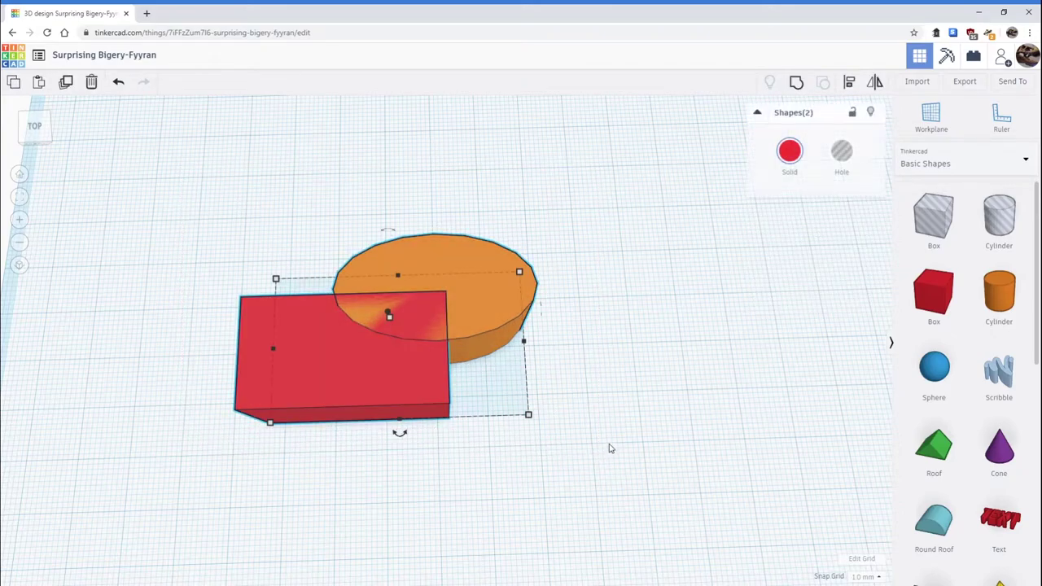
{"action": "key", "text": "Delete"}
- Place a fresh red box and orange cylinder side by side on the workplane
{"action": "left_click_drag", "start_coordinate": [932, 316], "coordinate": [286, 376]}
{"action": "left_click_drag", "start_coordinate": [1000, 297], "coordinate": [539, 370]}
{"action": "left_click_drag", "start_coordinate": [298, 364], "coordinate": [384, 375]}
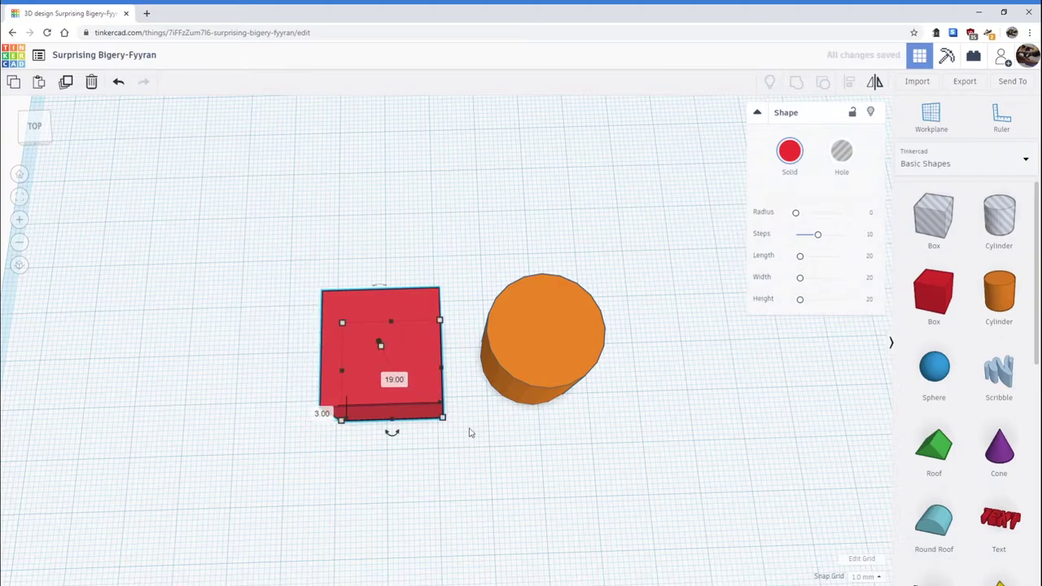
- Move the new cylinder onto the box's far edge, then marquee-select both shapes
{"action": "left_click", "coordinate": [489, 431]}
{"action": "left_click_drag", "start_coordinate": [552, 352], "coordinate": [412, 303]}
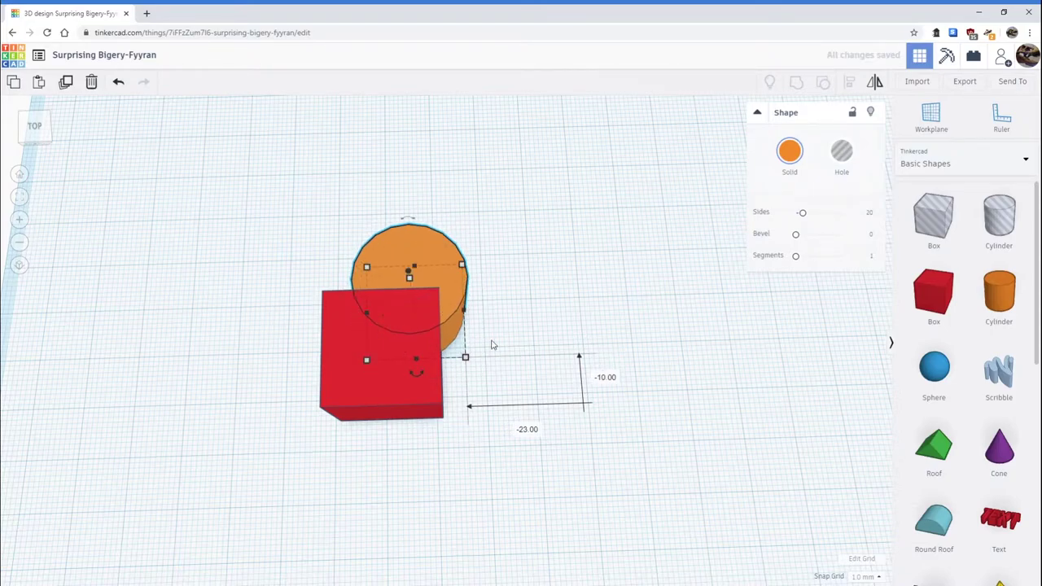
{"action": "right_click_drag", "start_coordinate": [492, 345], "coordinate": [450, 283]}
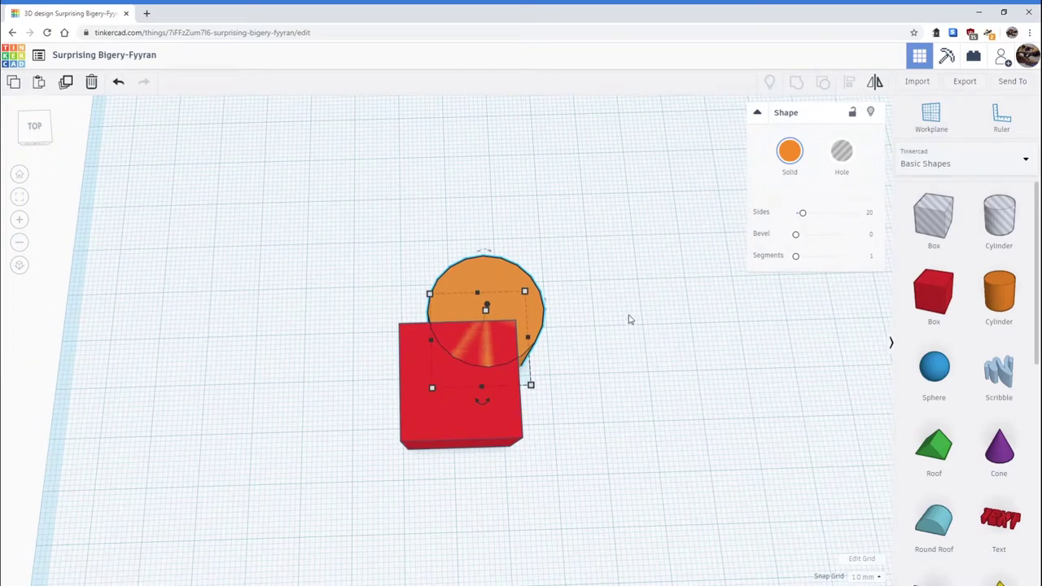
{"action": "left_click", "coordinate": [605, 221]}
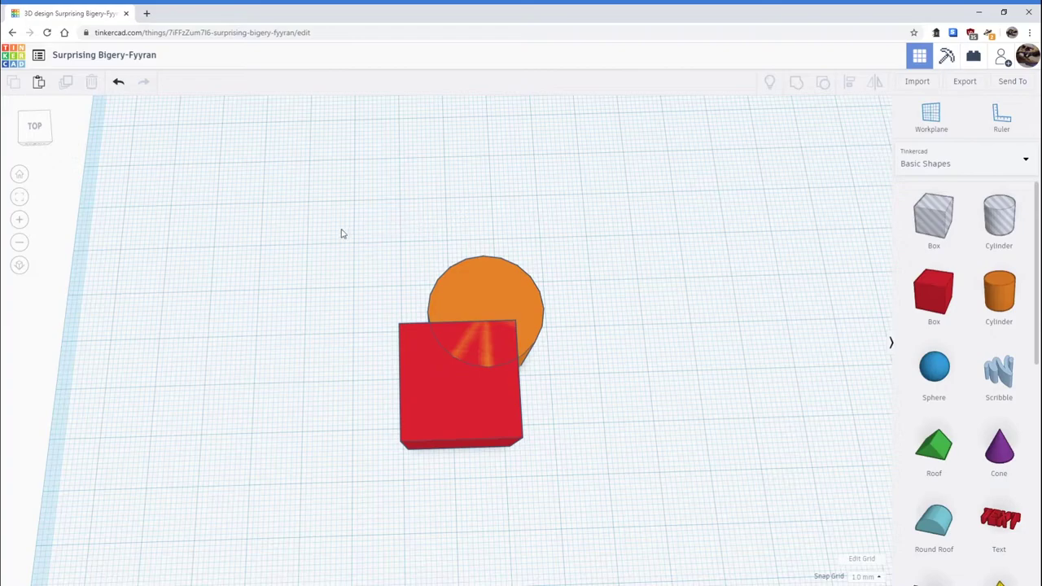
{"action": "left_click_drag", "start_coordinate": [311, 239], "coordinate": [572, 450]}
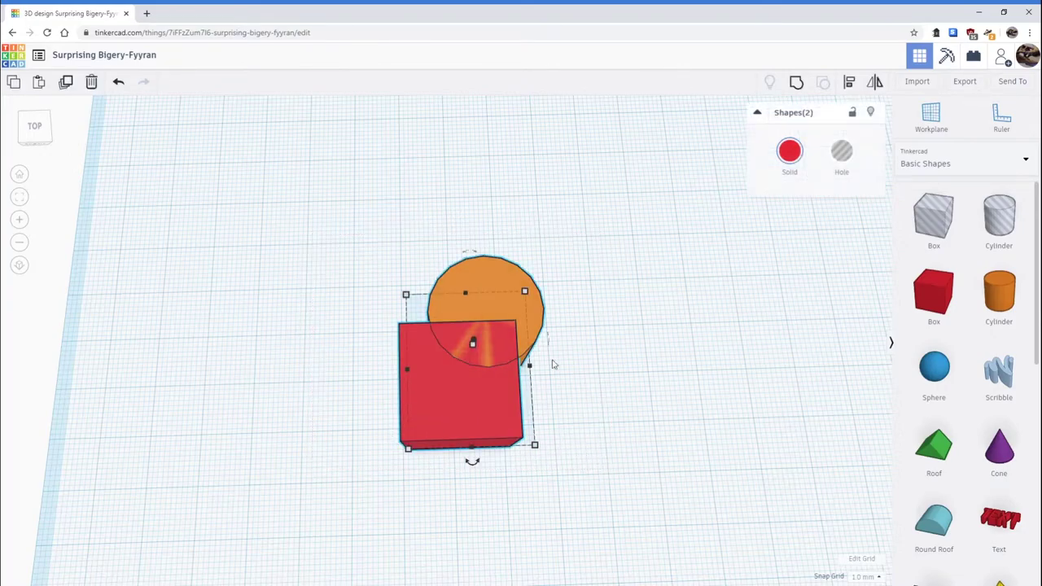
- Centre the cylinder on the box with the Align tool
{"action": "left_click", "coordinate": [849, 86]}
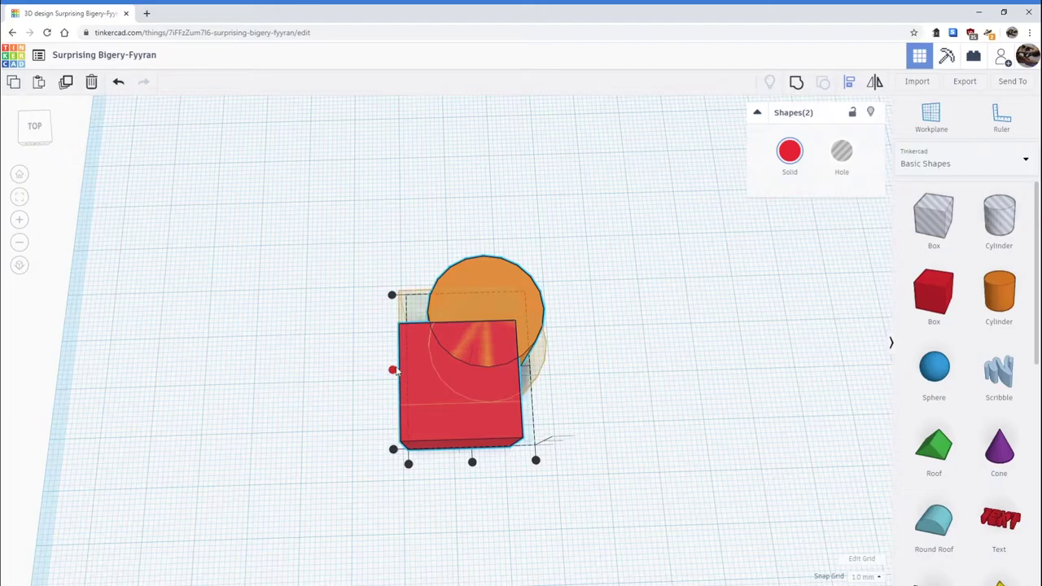
{"action": "right_click_drag", "start_coordinate": [288, 451], "coordinate": [504, 454]}
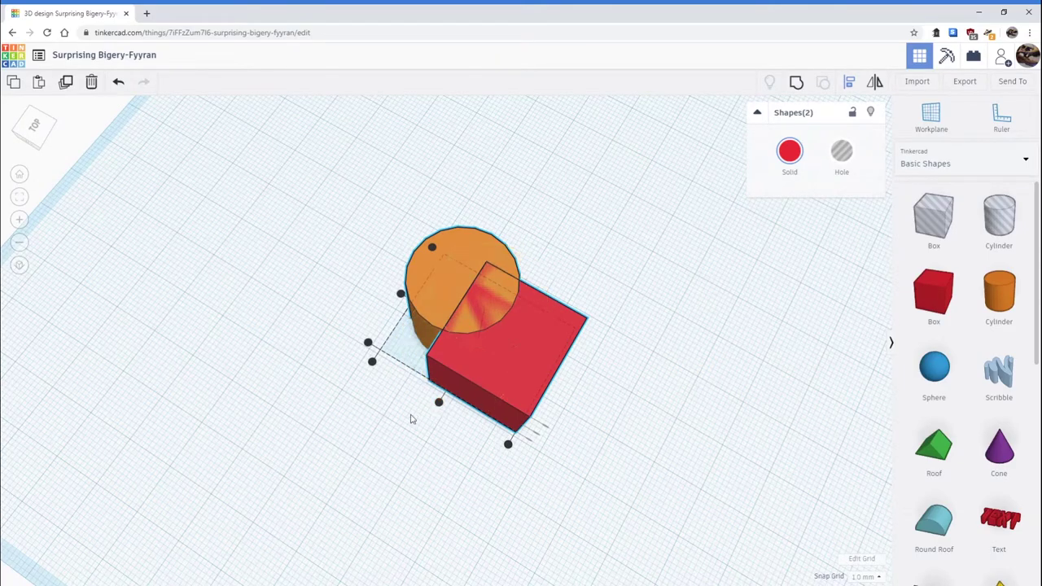
{"action": "right_click_drag", "start_coordinate": [291, 349], "coordinate": [314, 346]}
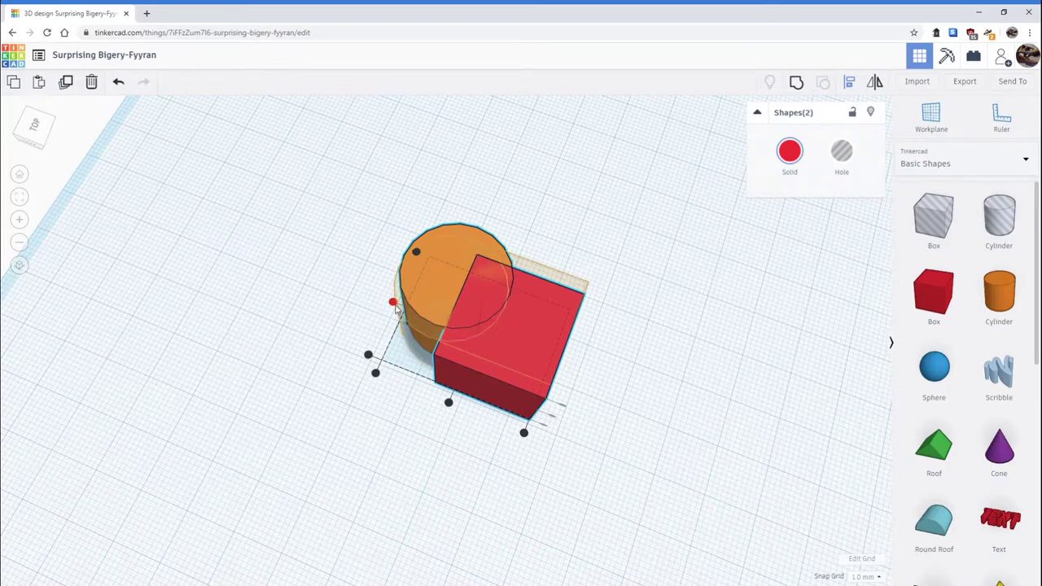
{"action": "left_click_drag", "start_coordinate": [397, 308], "coordinate": [397, 308]}
{"action": "right_click_drag", "start_coordinate": [714, 314], "coordinate": [545, 328]}
{"action": "right_click_drag", "start_coordinate": [399, 375], "coordinate": [422, 293]}
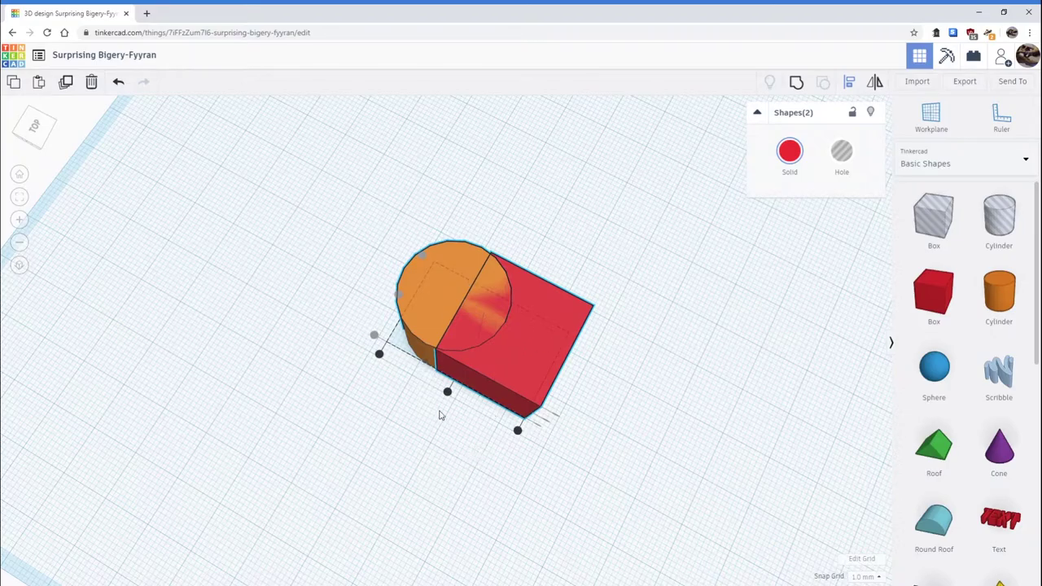
{"action": "left_click", "coordinate": [447, 392]}
{"action": "right_click_drag", "start_coordinate": [600, 424], "coordinate": [574, 337]}
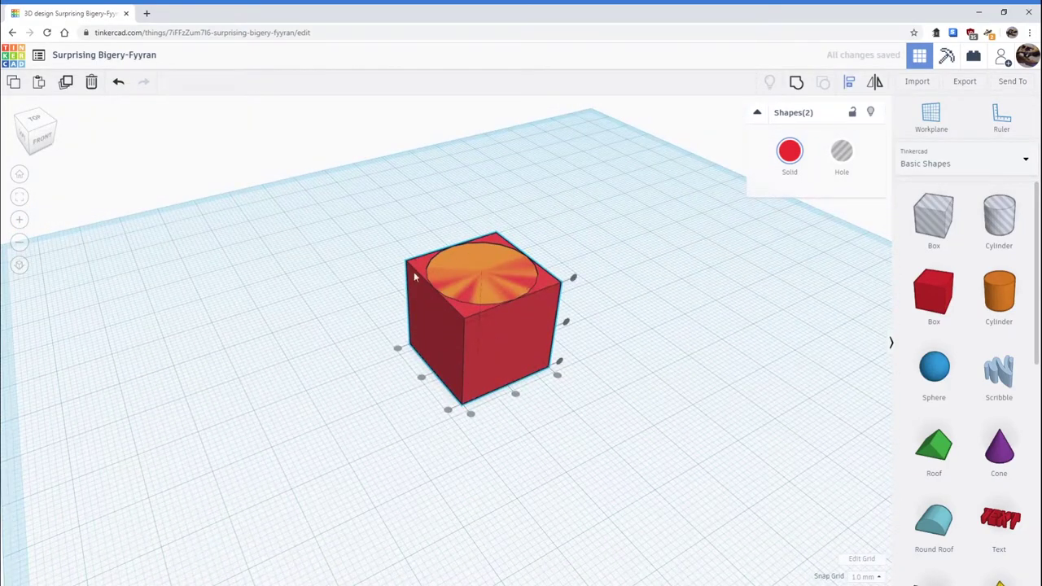
{"action": "right_click_drag", "start_coordinate": [666, 374], "coordinate": [644, 329]}
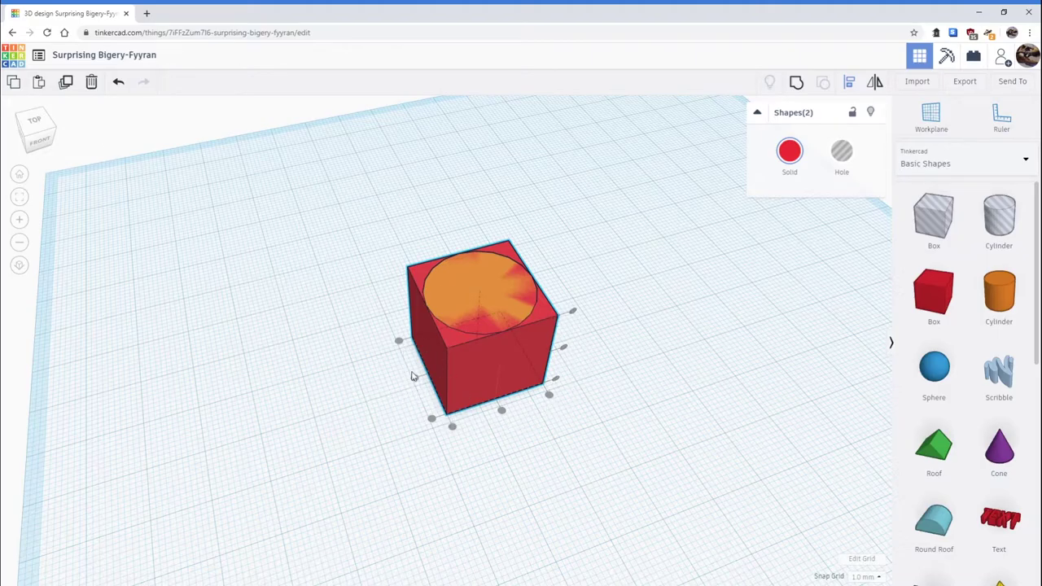
- Undo the centring and nudge the cylinder down onto the box's back edge
{"action": "left_click", "coordinate": [118, 81]}
{"action": "right_click_drag", "start_coordinate": [678, 315], "coordinate": [614, 405]}
{"action": "right_click_drag", "start_coordinate": [460, 391], "coordinate": [467, 392]}
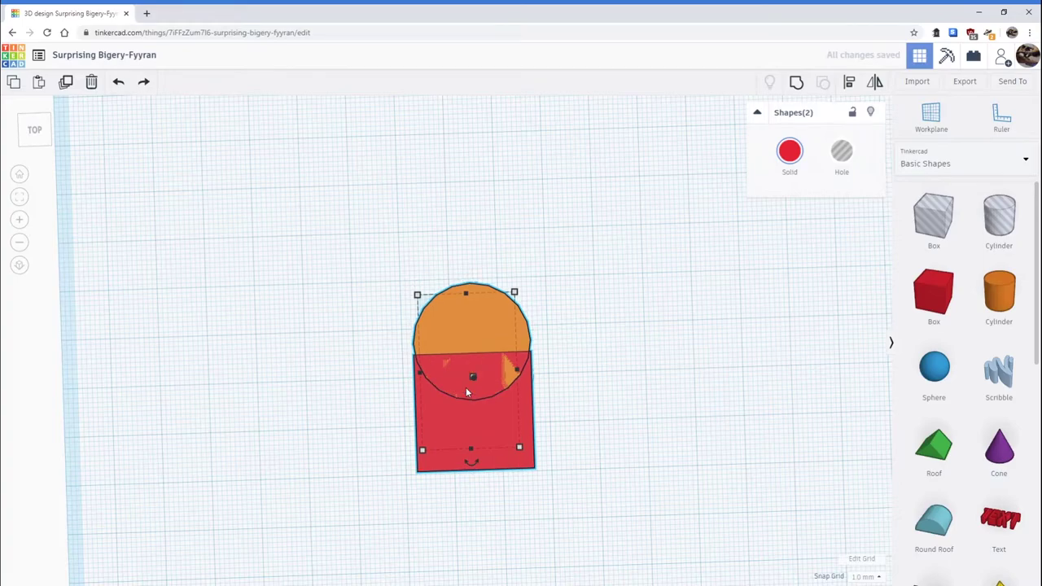
{"action": "left_click", "coordinate": [628, 300]}
{"action": "left_click", "coordinate": [478, 327]}
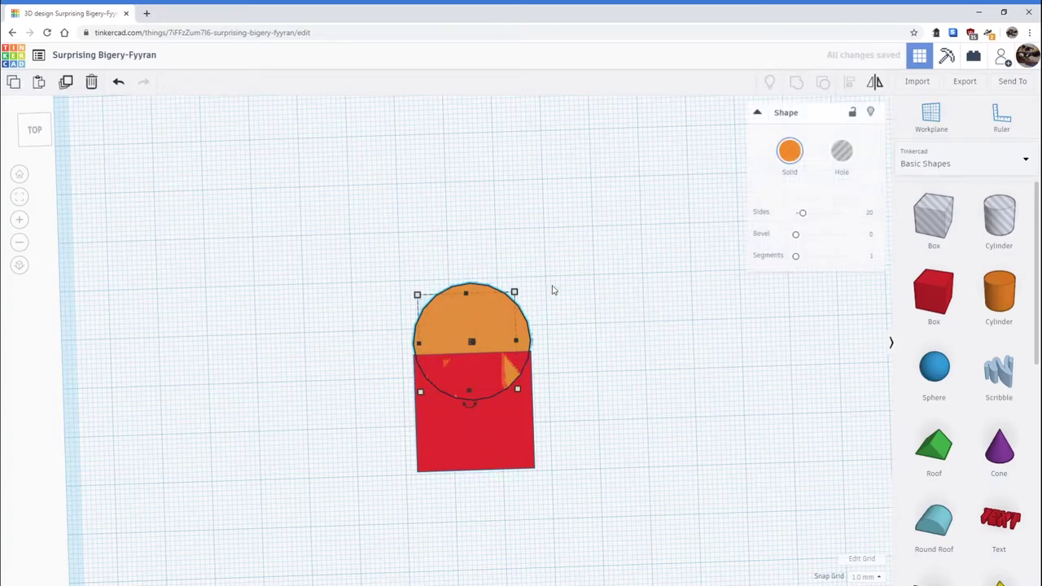
{"action": "key", "text": "Down"}
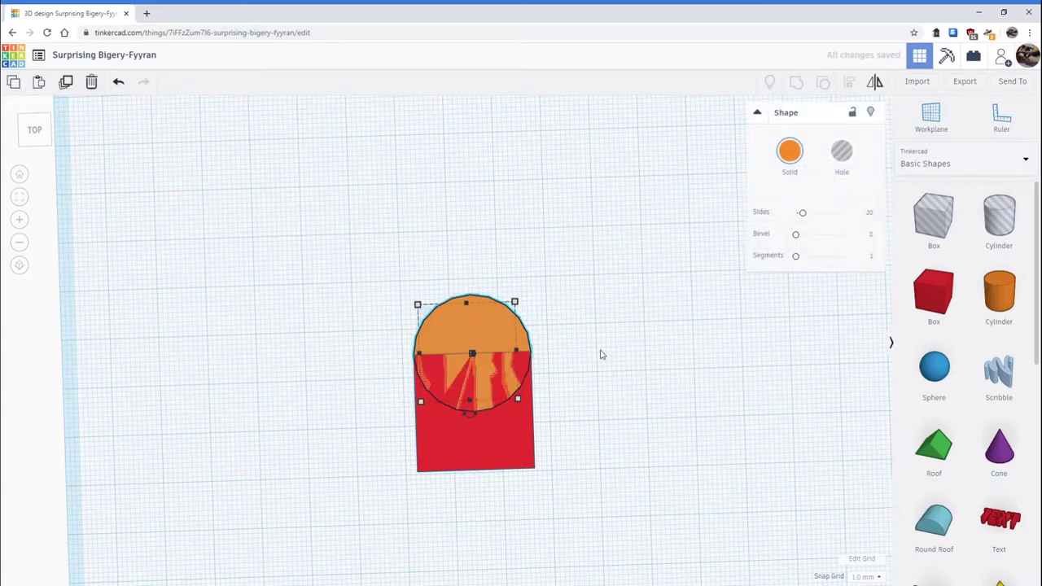
- Select the box and cylinder and group them into one red block with a rounded end
{"action": "left_click", "coordinate": [600, 354]}
{"action": "left_click_drag", "start_coordinate": [367, 230], "coordinate": [594, 533]}
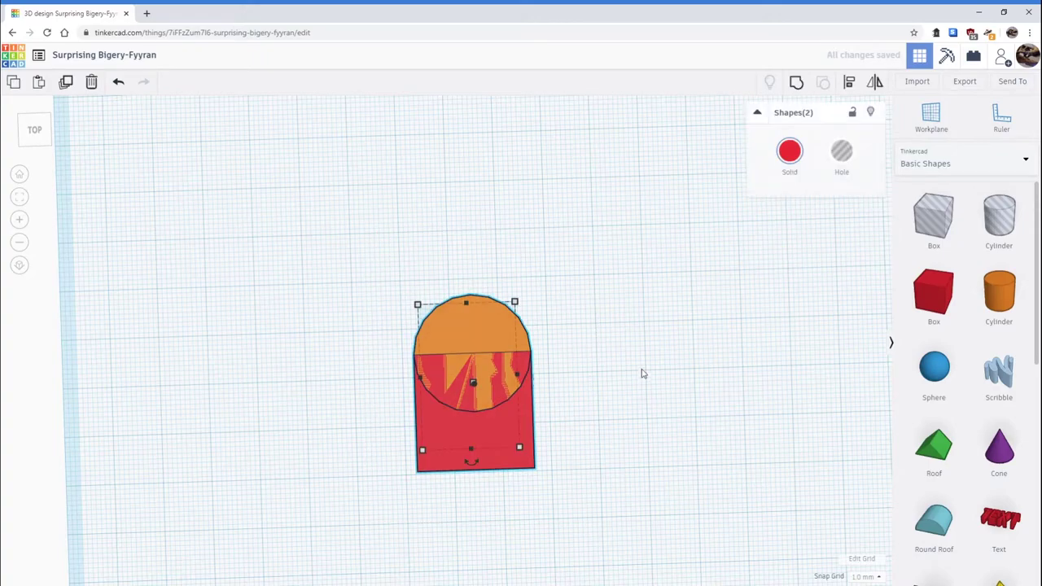
{"action": "left_click", "coordinate": [796, 83]}
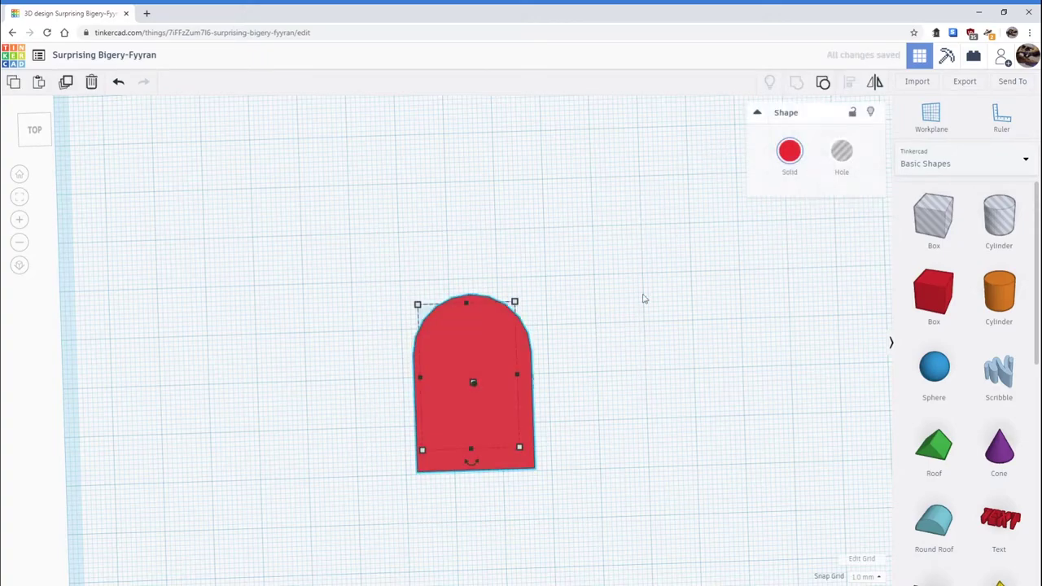
{"action": "left_click", "coordinate": [637, 343]}
{"action": "right_click_drag", "start_coordinate": [377, 470], "coordinate": [619, 388]}
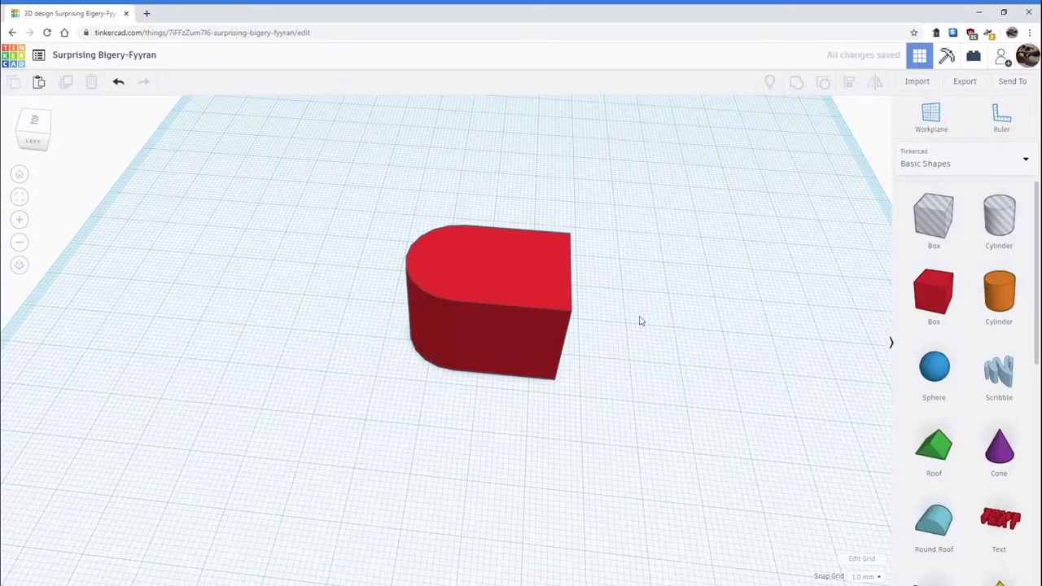
{"action": "right_click_drag", "start_coordinate": [720, 355], "coordinate": [468, 419]}
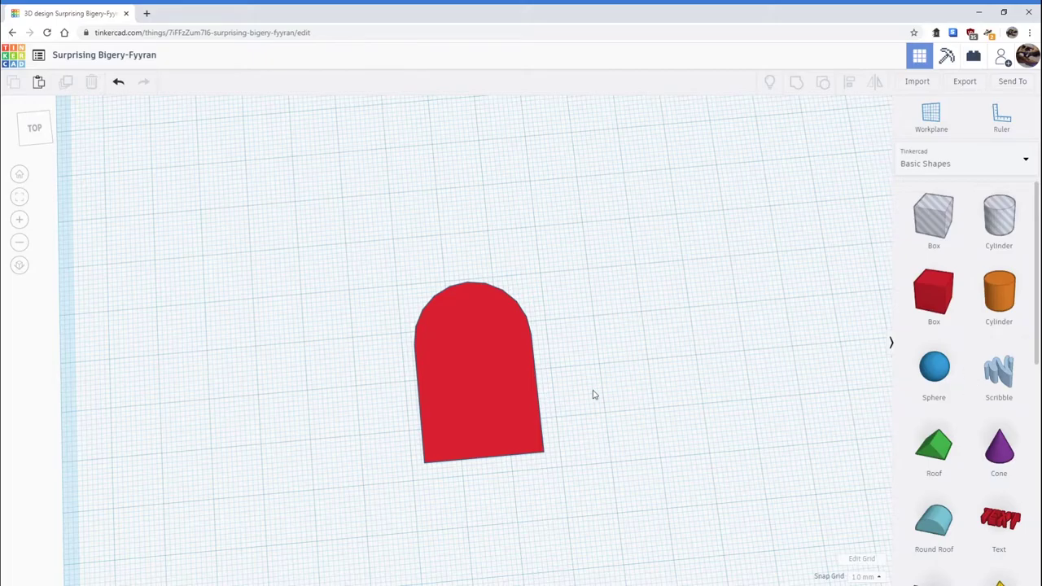
{"action": "left_click", "coordinate": [475, 378]}
{"action": "right_click_drag", "start_coordinate": [667, 402], "coordinate": [784, 353]}
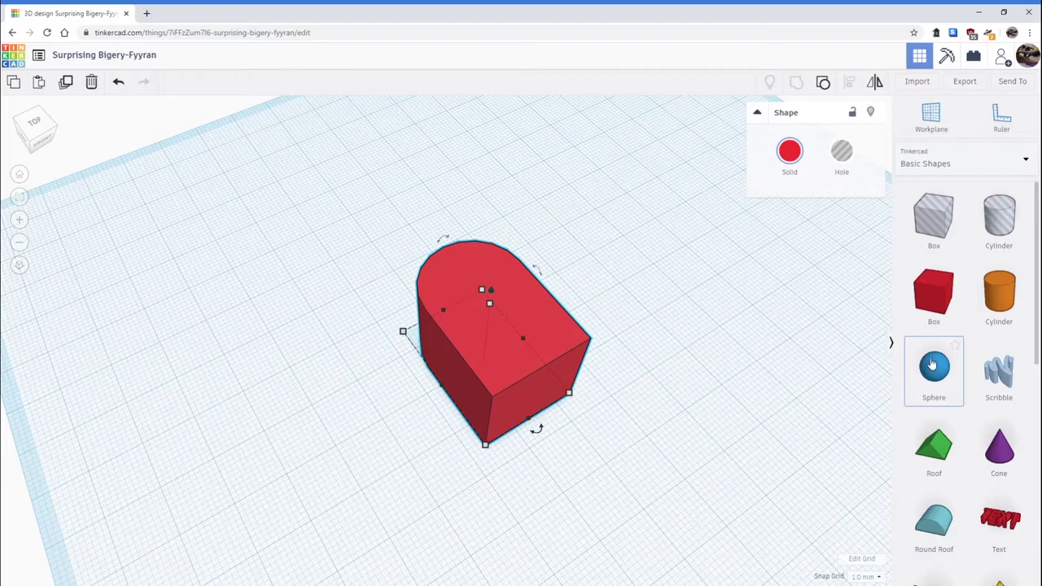
{"action": "left_click", "coordinate": [536, 312]}
{"action": "mouse_move", "coordinate": [392, 269]}
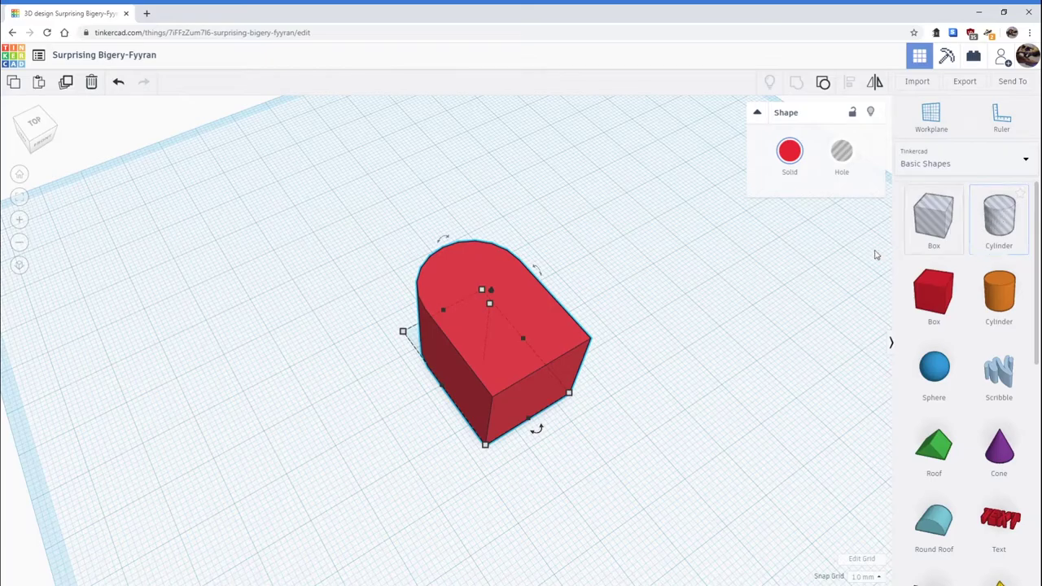
{"action": "left_click", "coordinate": [732, 355]}
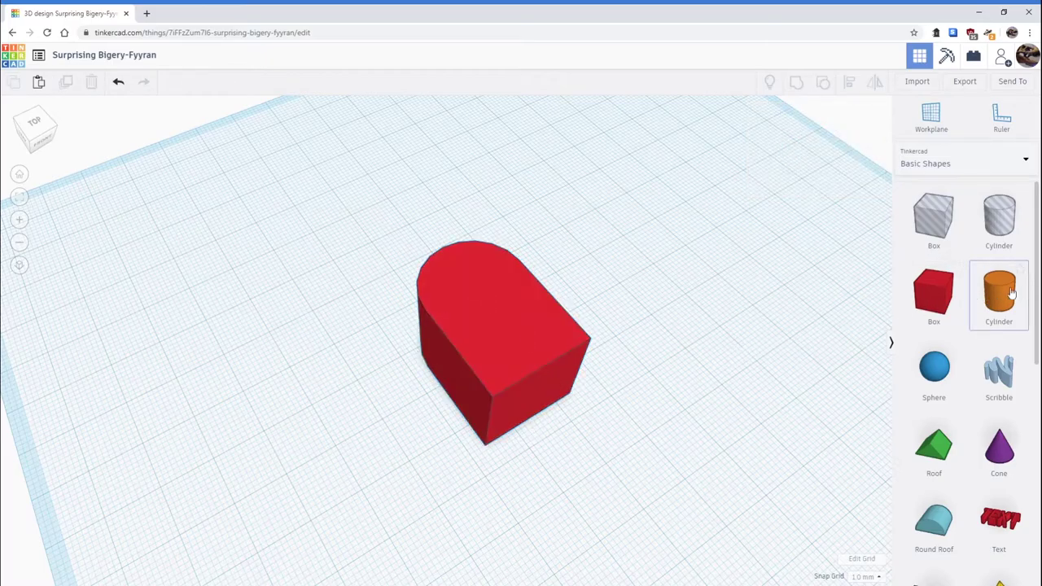
- Add a new cylinder and position it against the red block's flat end
{"action": "left_click_drag", "start_coordinate": [1009, 294], "coordinate": [649, 401]}
{"action": "right_click_drag", "start_coordinate": [713, 438], "coordinate": [697, 290]}
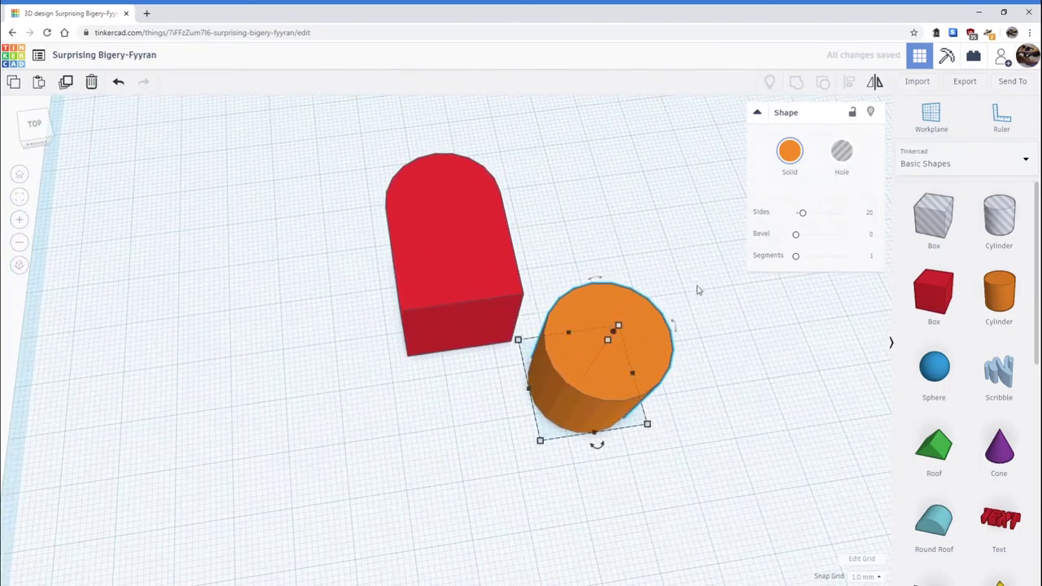
{"action": "mouse_move", "coordinate": [647, 433]}
{"action": "left_click_drag", "start_coordinate": [654, 318], "coordinate": [513, 301]}
{"action": "right_click_drag", "start_coordinate": [513, 301], "coordinate": [677, 328]}
- Select the block and cylinder and align them so the cylinder is centred across the block
{"action": "left_click_drag", "start_coordinate": [326, 139], "coordinate": [591, 518]}
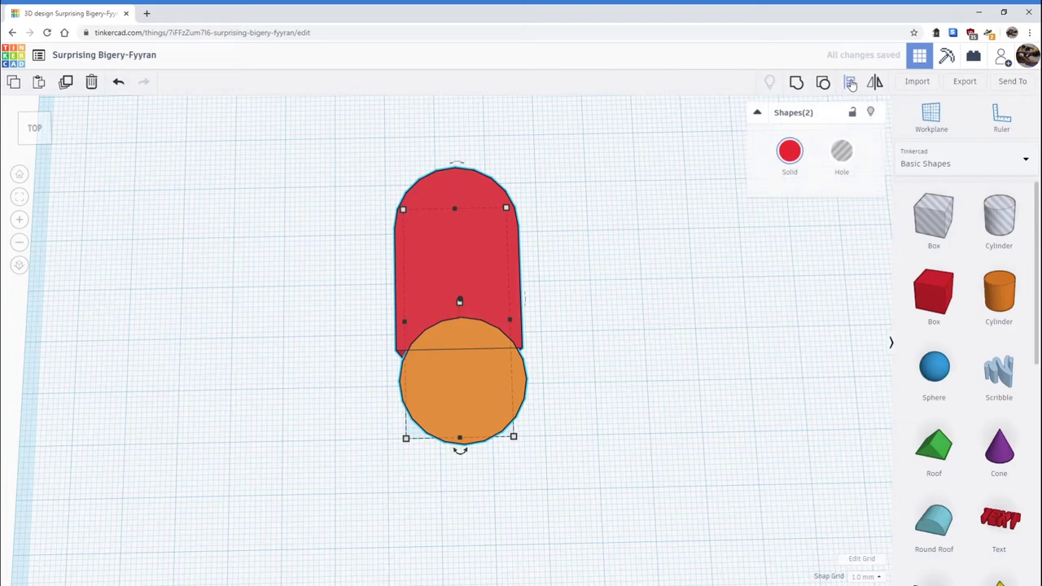
{"action": "left_click", "coordinate": [850, 83]}
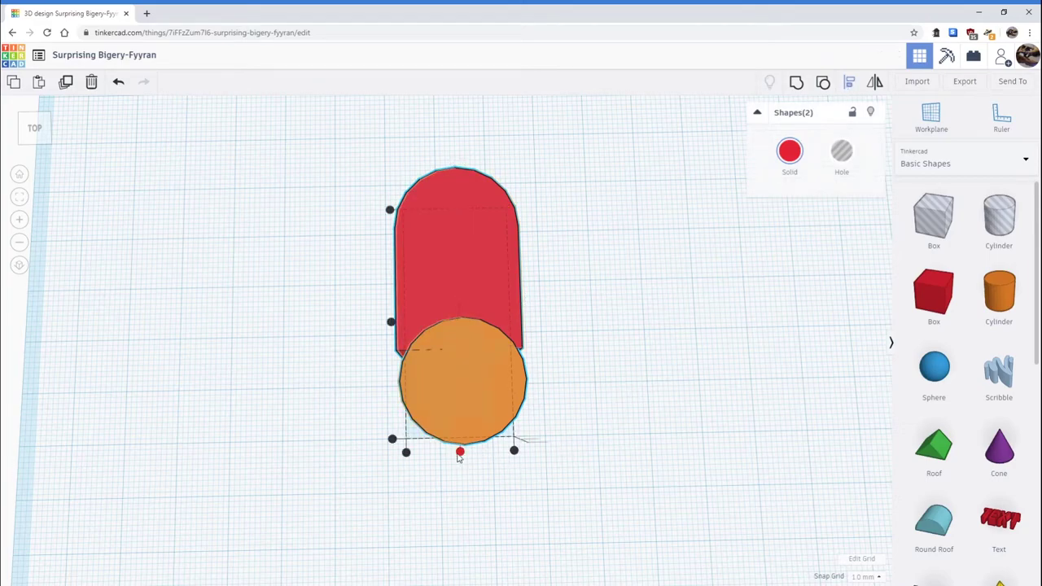
{"action": "left_click", "coordinate": [460, 452]}
{"action": "left_click", "coordinate": [657, 366]}
{"action": "right_click_drag", "start_coordinate": [463, 521], "coordinate": [575, 481]}
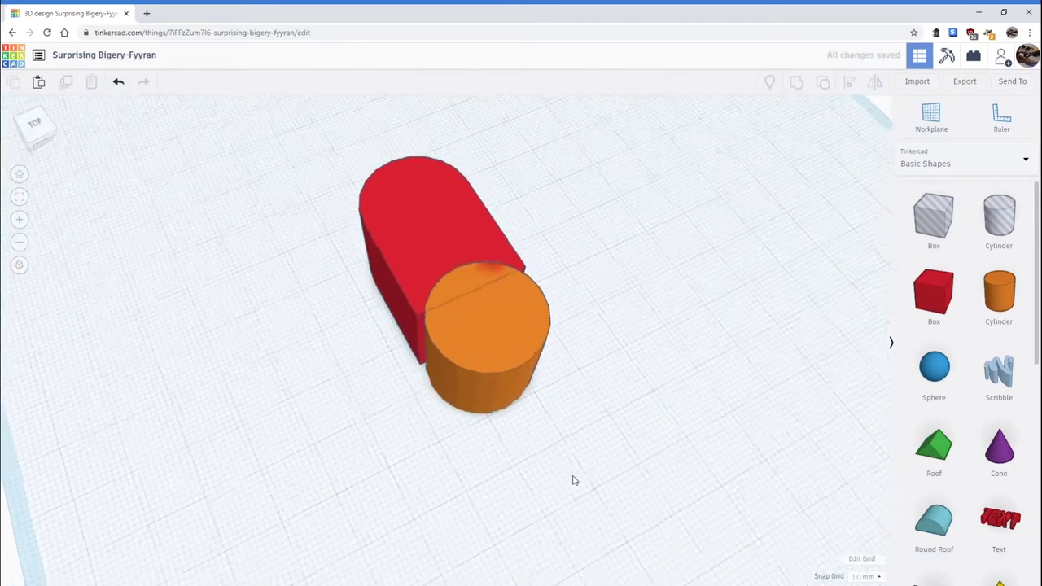
{"action": "left_click", "coordinate": [513, 330]}
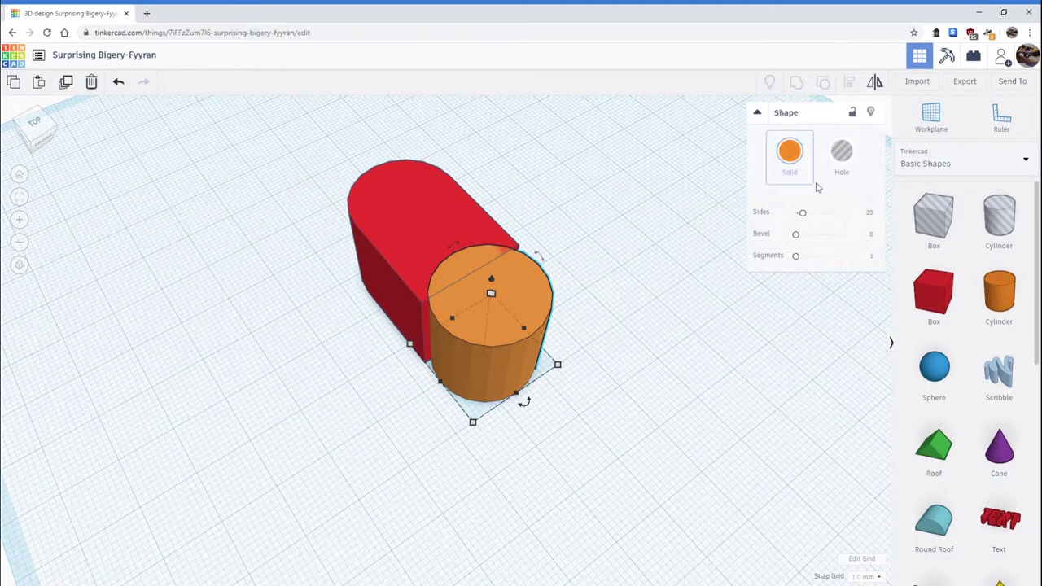
- Turn the orange cylinder into a hole
{"action": "left_click", "coordinate": [839, 155]}
{"action": "right_click_drag", "start_coordinate": [749, 268], "coordinate": [547, 267]}
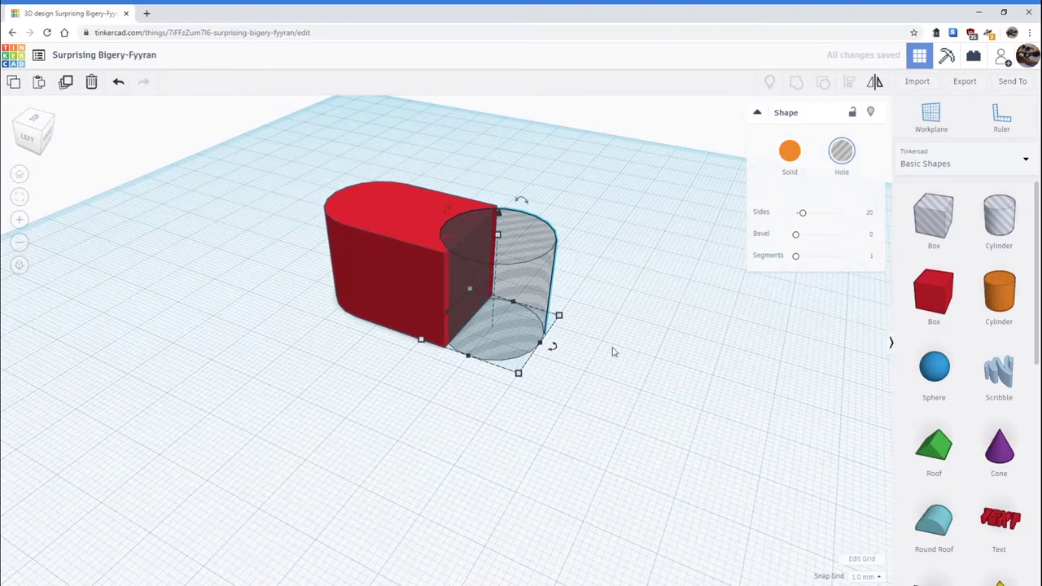
{"action": "right_click_drag", "start_coordinate": [614, 352], "coordinate": [615, 399]}
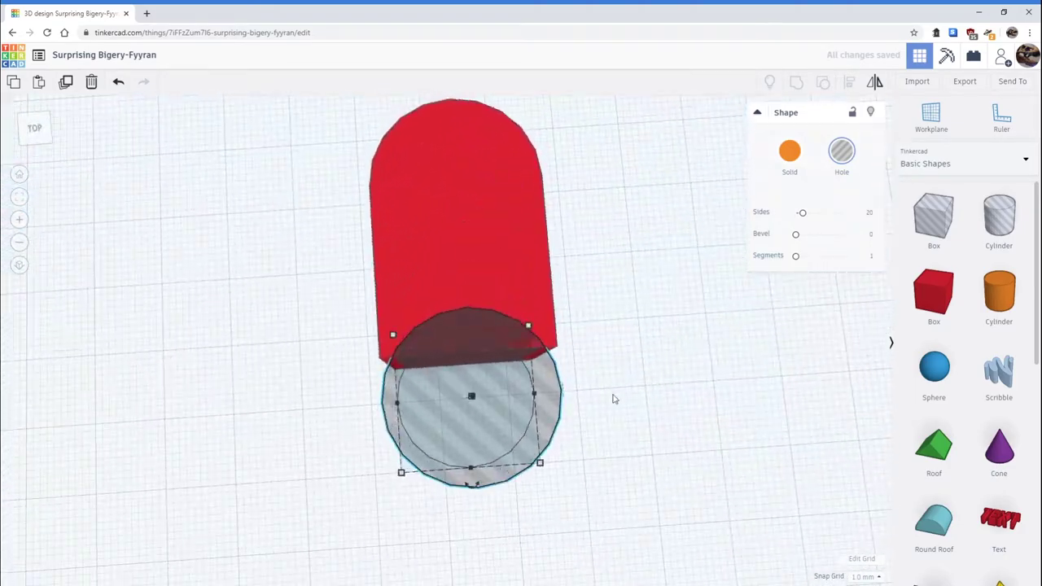
{"action": "left_click", "coordinate": [675, 388]}
{"action": "scroll", "coordinate": [499, 272], "scroll_direction": "down", "scroll_amount": 2}
- Group the block with the cylinder hole to cut a curved notch, then orbit to inspect it
{"action": "left_click_drag", "start_coordinate": [340, 149], "coordinate": [570, 479]}
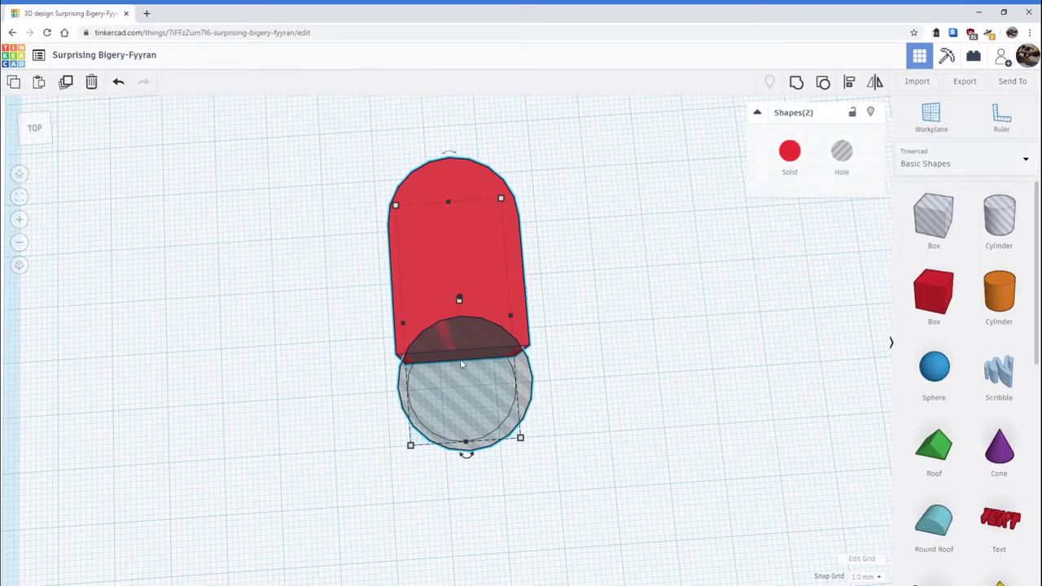
{"action": "left_click", "coordinate": [796, 84]}
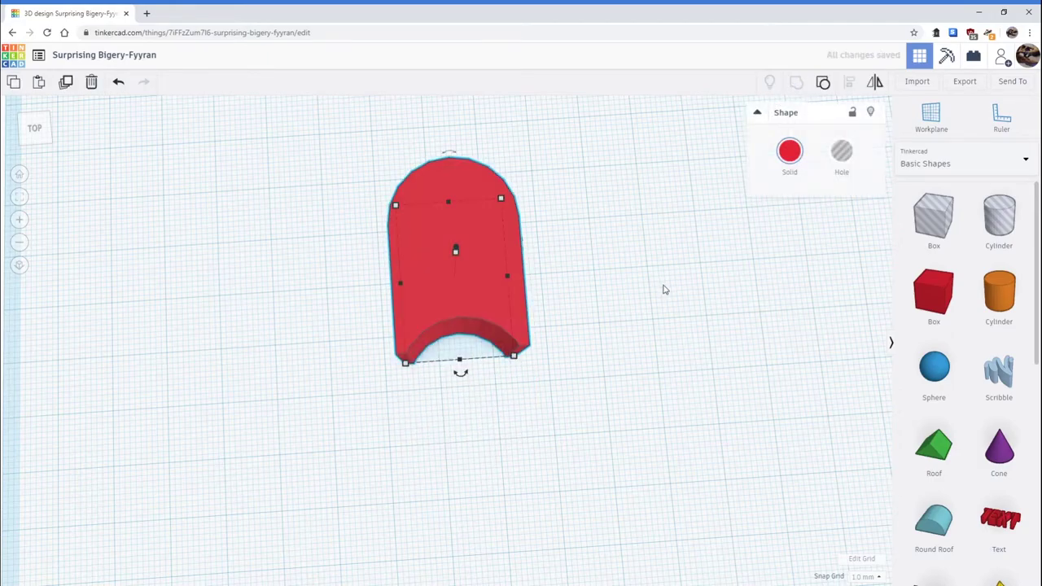
{"action": "left_click", "coordinate": [640, 351]}
{"action": "right_click_drag", "start_coordinate": [518, 440], "coordinate": [797, 300]}
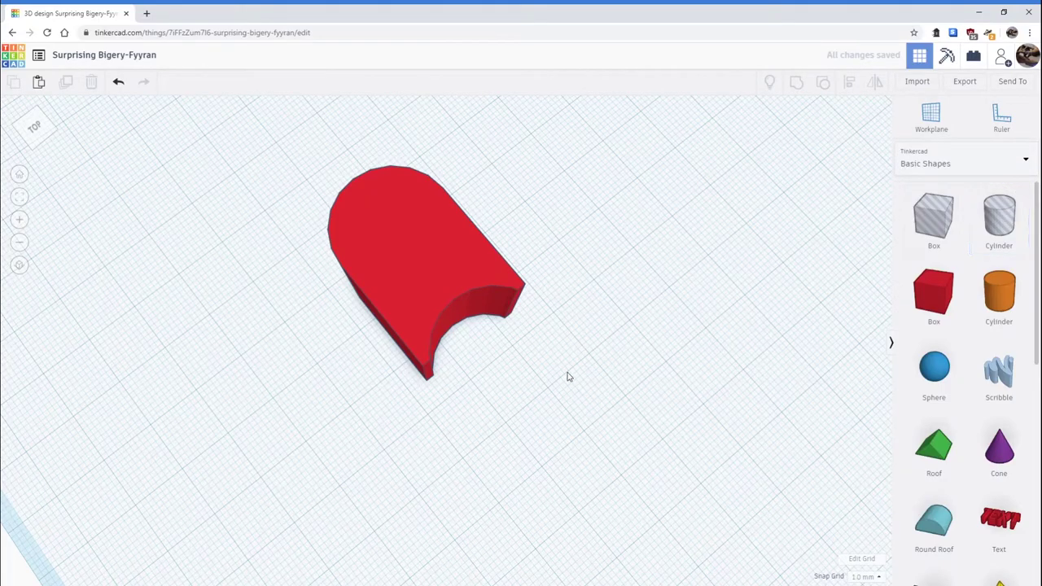
- Orbit so the curved notch faces right, pan, and drag in a new box beside the block
{"action": "right_click_drag", "start_coordinate": [568, 377], "coordinate": [457, 400]}
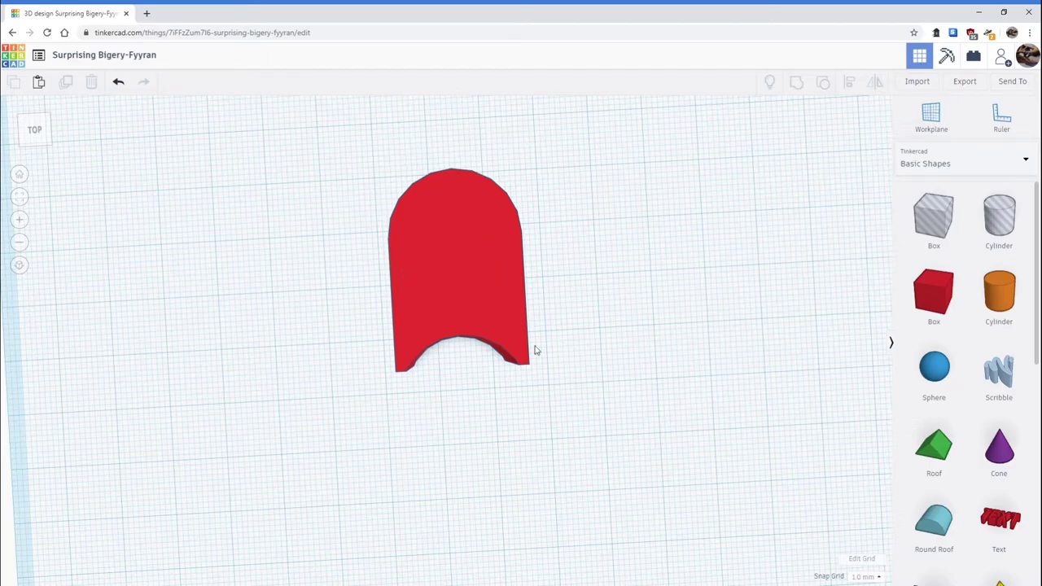
{"action": "right_click_drag", "start_coordinate": [572, 391], "coordinate": [625, 372]}
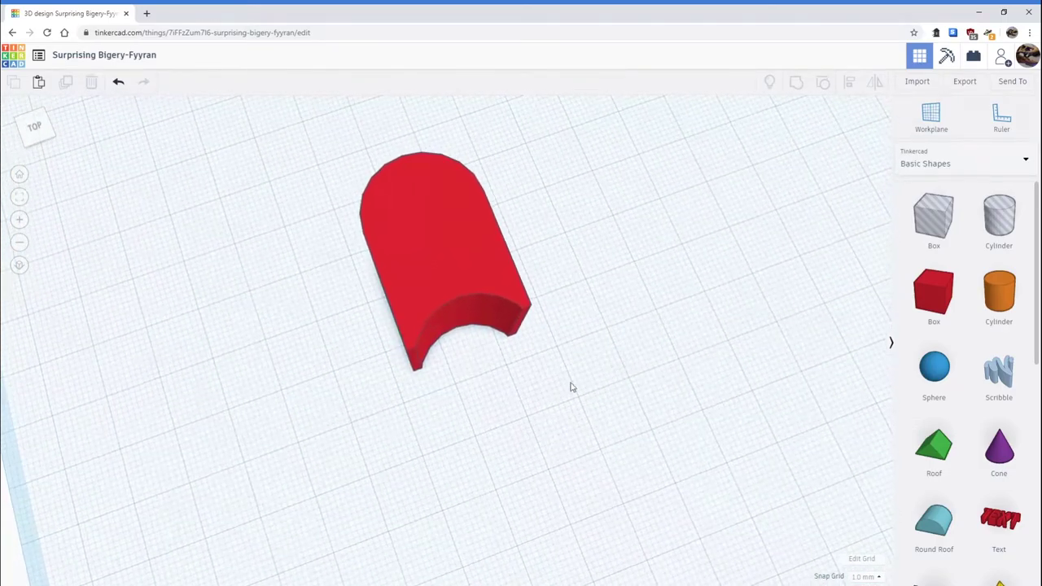
{"action": "right_click_drag", "start_coordinate": [435, 415], "coordinate": [483, 400]}
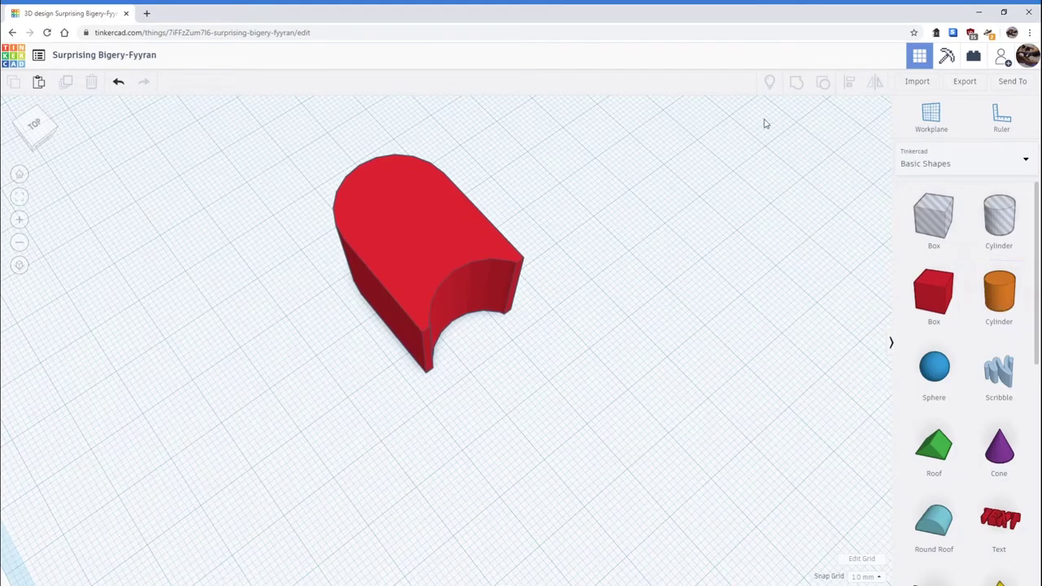
{"action": "right_click_drag", "start_coordinate": [565, 394], "coordinate": [543, 314]}
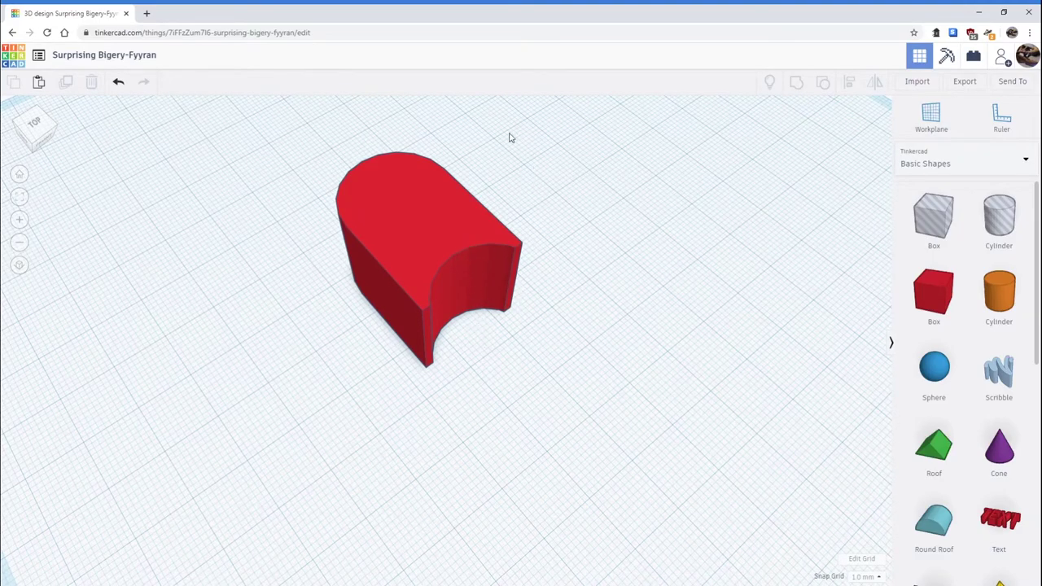
{"action": "middle_click_drag", "start_coordinate": [521, 215], "coordinate": [551, 249]}
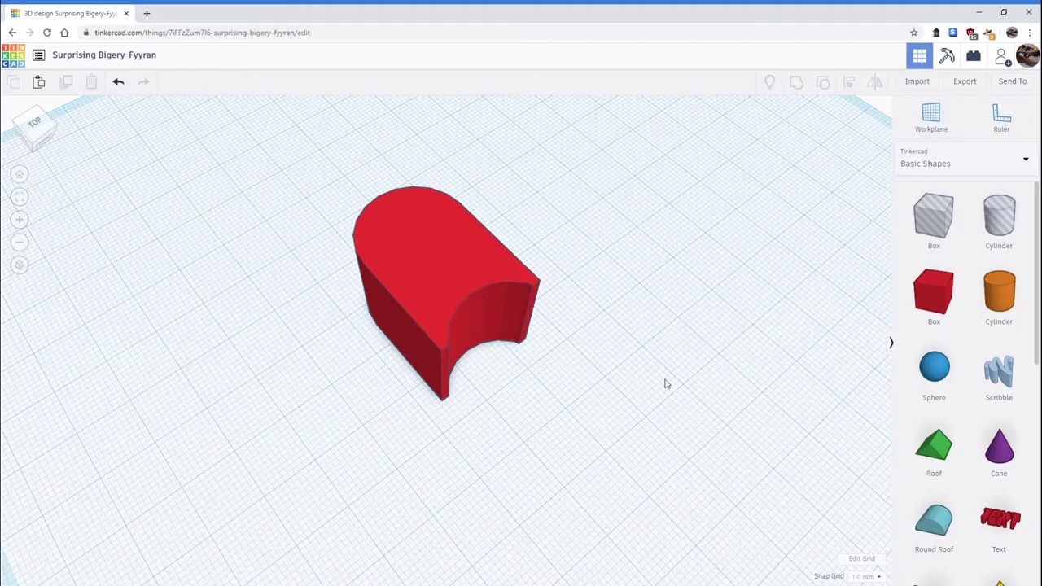
{"action": "left_click_drag", "start_coordinate": [928, 288], "coordinate": [274, 413]}
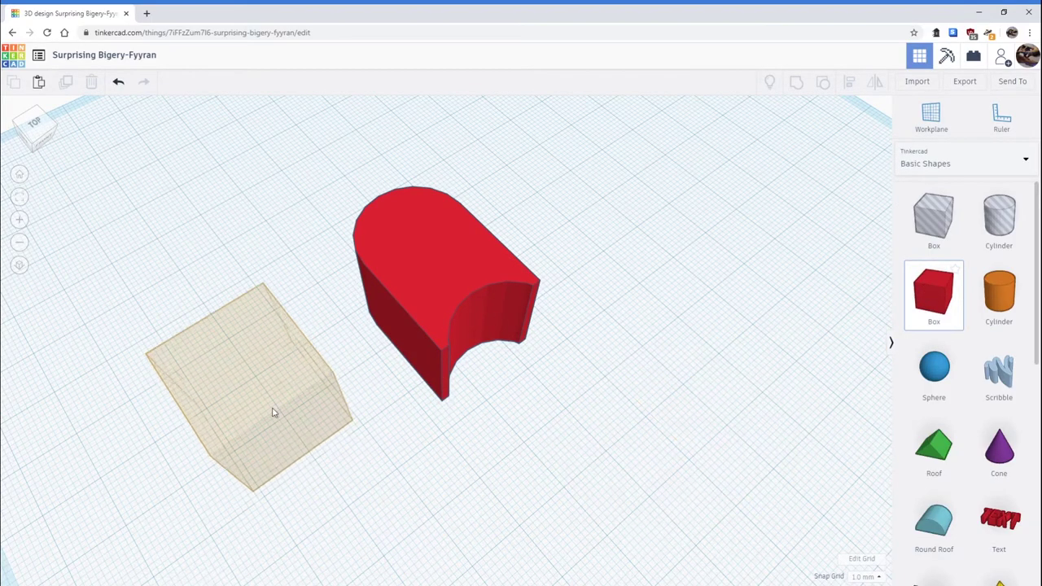
- Place a new box beside the red block, shrink it to 10 by 10, and make it a hole
{"action": "right_click_drag", "start_coordinate": [361, 458], "coordinate": [348, 400]}
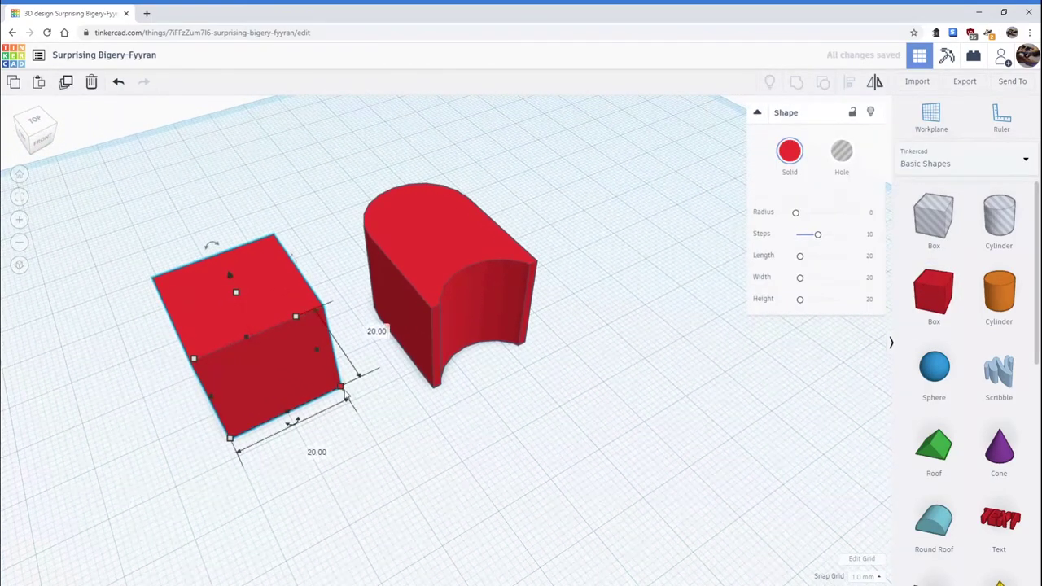
{"action": "left_click_drag", "start_coordinate": [340, 389], "coordinate": [256, 350]}
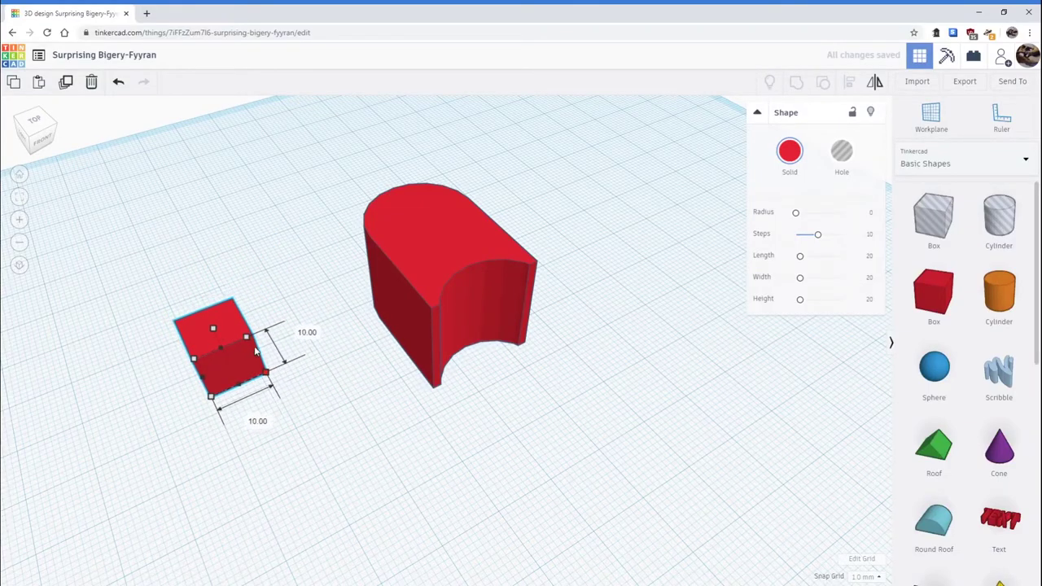
{"action": "left_click", "coordinate": [842, 151]}
- Lift the hole box onto the red block's top near the rounded end, then select both shapes
{"action": "left_click_drag", "start_coordinate": [233, 326], "coordinate": [323, 209]}
{"action": "right_click_drag", "start_coordinate": [621, 298], "coordinate": [352, 234]}
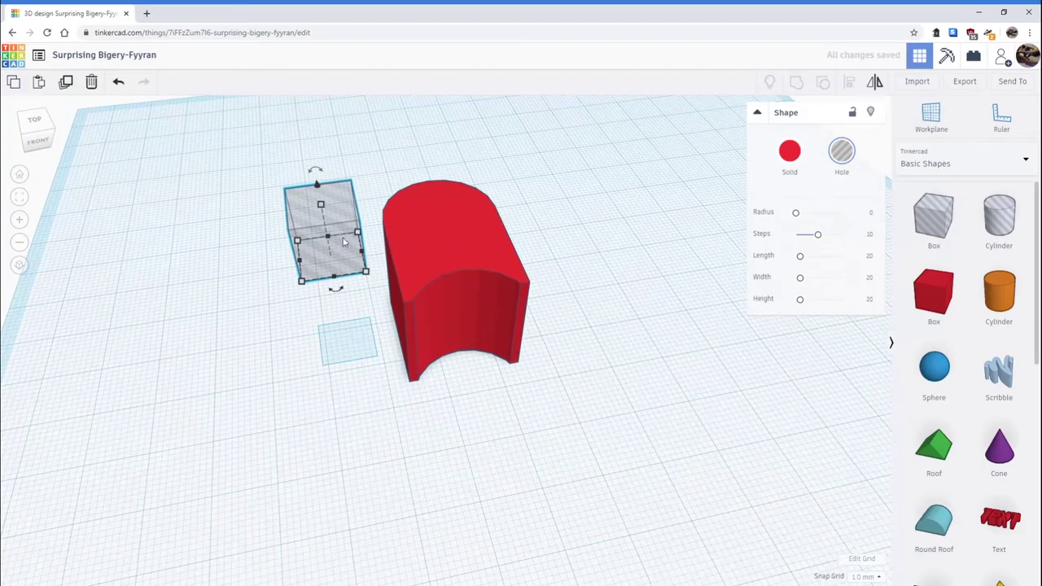
{"action": "left_click_drag", "start_coordinate": [343, 242], "coordinate": [469, 209]}
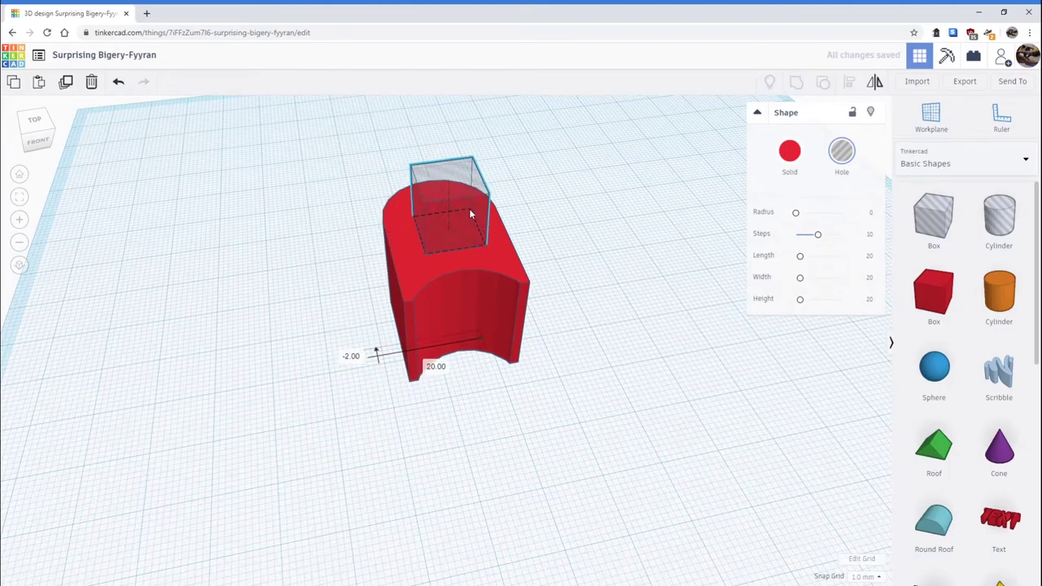
{"action": "right_click_drag", "start_coordinate": [469, 208], "coordinate": [539, 291]}
{"action": "left_click_drag", "start_coordinate": [344, 166], "coordinate": [609, 397]}
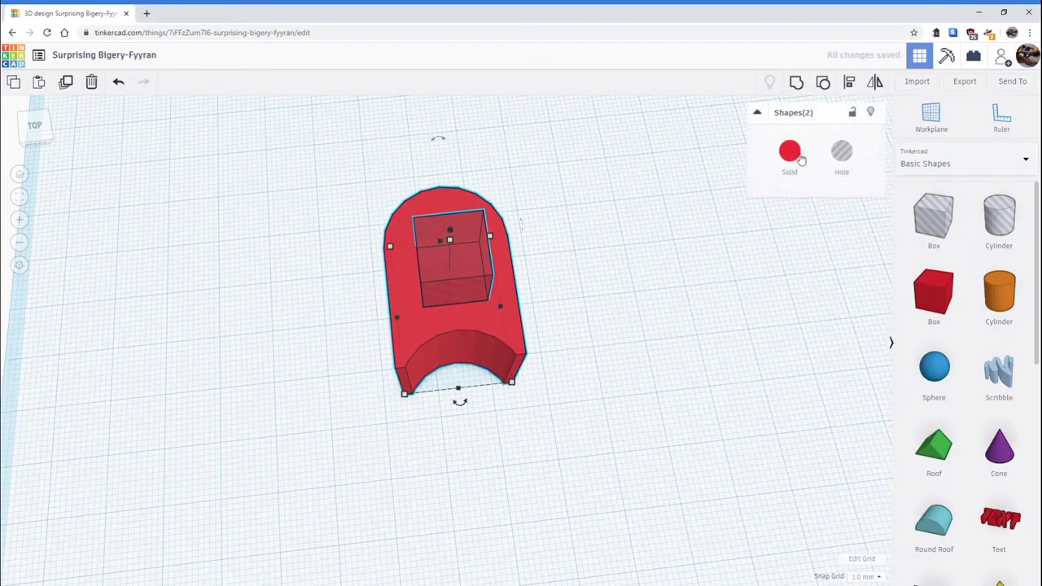
- Align the hole box centred on the block across its width and length
{"action": "left_click", "coordinate": [849, 81]}
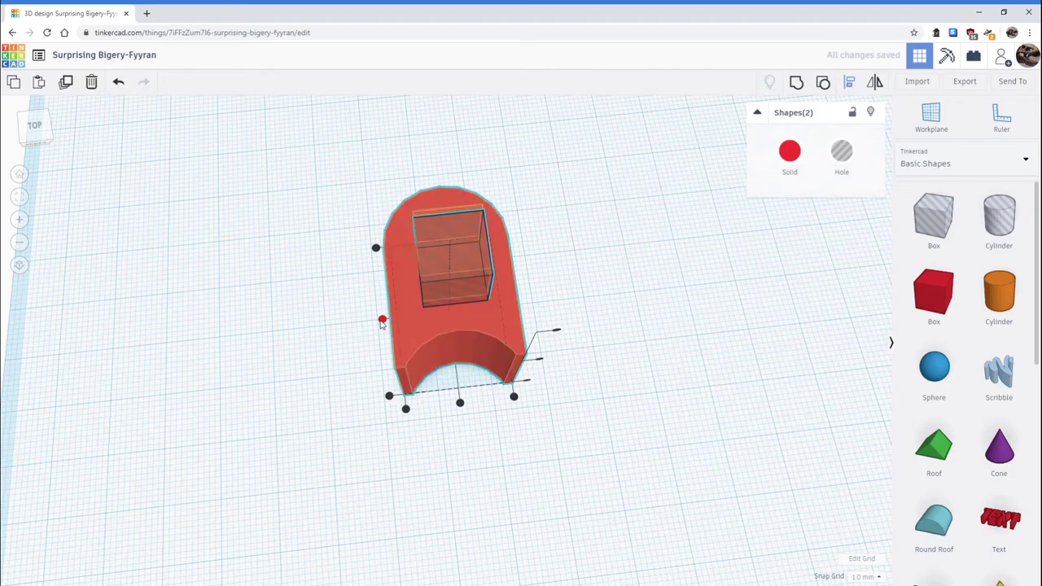
{"action": "left_click", "coordinate": [381, 320]}
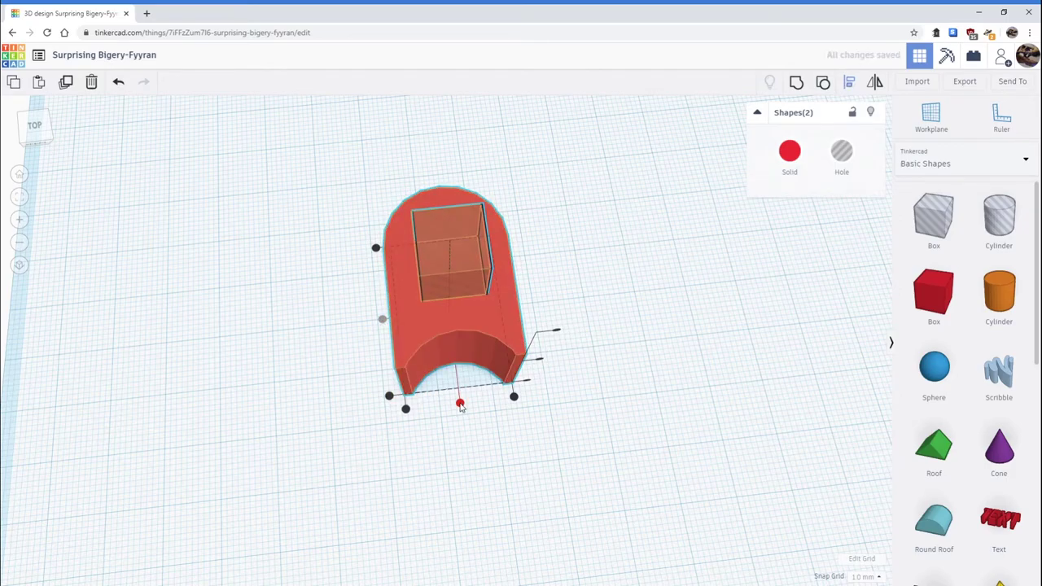
{"action": "left_click", "coordinate": [460, 402]}
{"action": "right_click_drag", "start_coordinate": [433, 267], "coordinate": [629, 317]}
{"action": "left_click", "coordinate": [629, 318]}
- Lower the hole box to -7 so it sinks into the block's top
{"action": "left_click", "coordinate": [430, 171]}
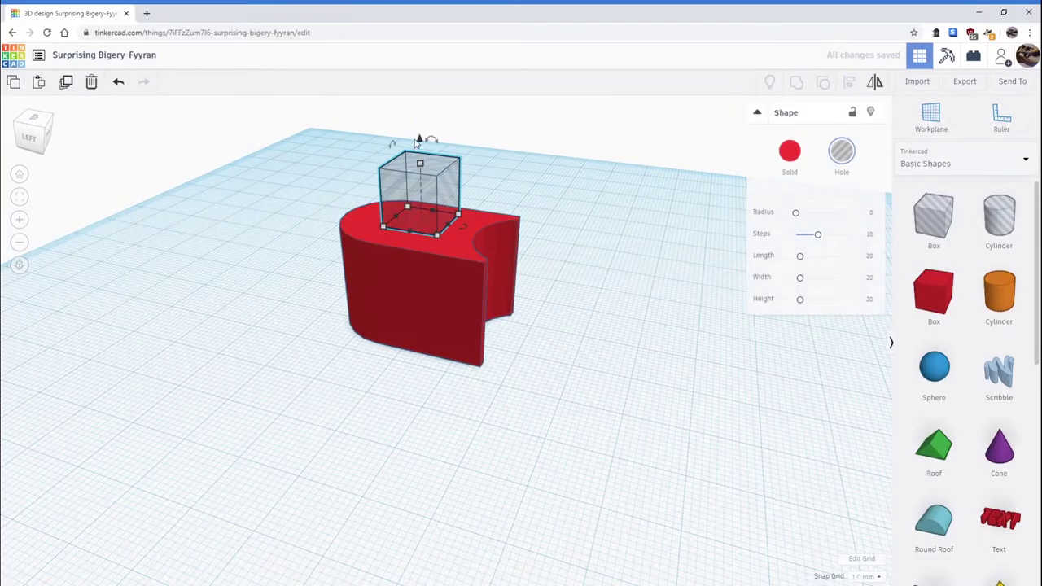
{"action": "left_click_drag", "start_coordinate": [420, 141], "coordinate": [422, 181]}
{"action": "right_click_drag", "start_coordinate": [425, 187], "coordinate": [425, 324]}
{"action": "right_click_drag", "start_coordinate": [572, 386], "coordinate": [568, 214]}
{"action": "left_click", "coordinate": [344, 170]}
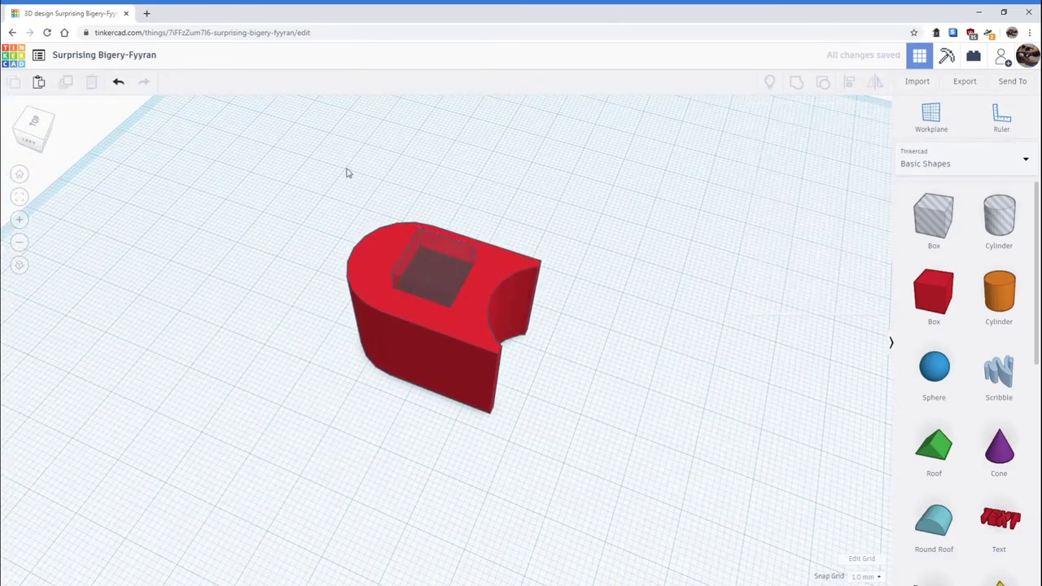
- Group the block with the hole box to cut the square pocket
{"action": "left_click_drag", "start_coordinate": [314, 176], "coordinate": [604, 458]}
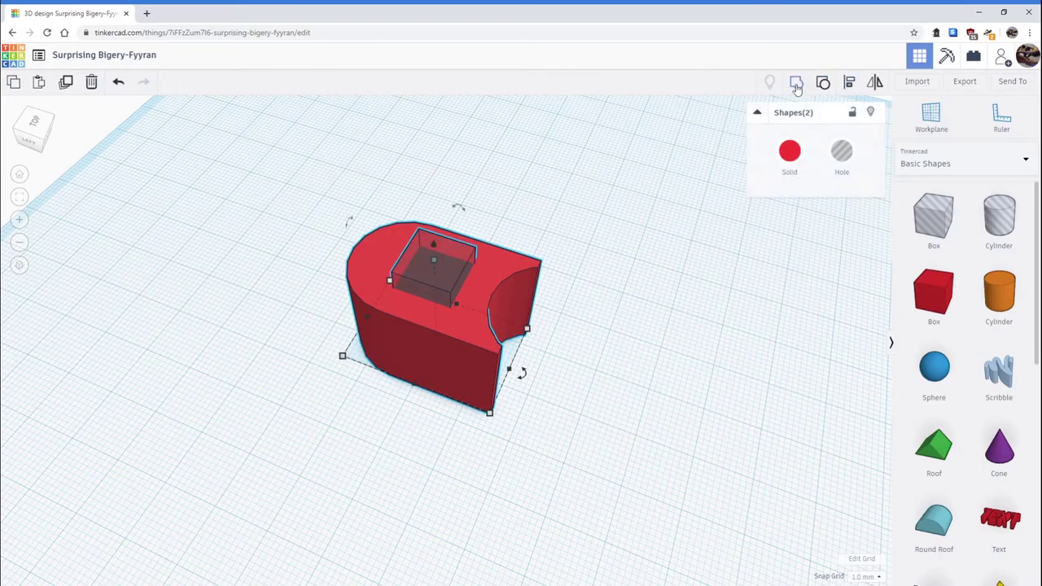
{"action": "left_click", "coordinate": [797, 85]}
{"action": "right_click_drag", "start_coordinate": [577, 233], "coordinate": [389, 314]}
{"action": "right_click_drag", "start_coordinate": [401, 275], "coordinate": [504, 312]}
{"action": "right_click_drag", "start_coordinate": [624, 385], "coordinate": [397, 437]}
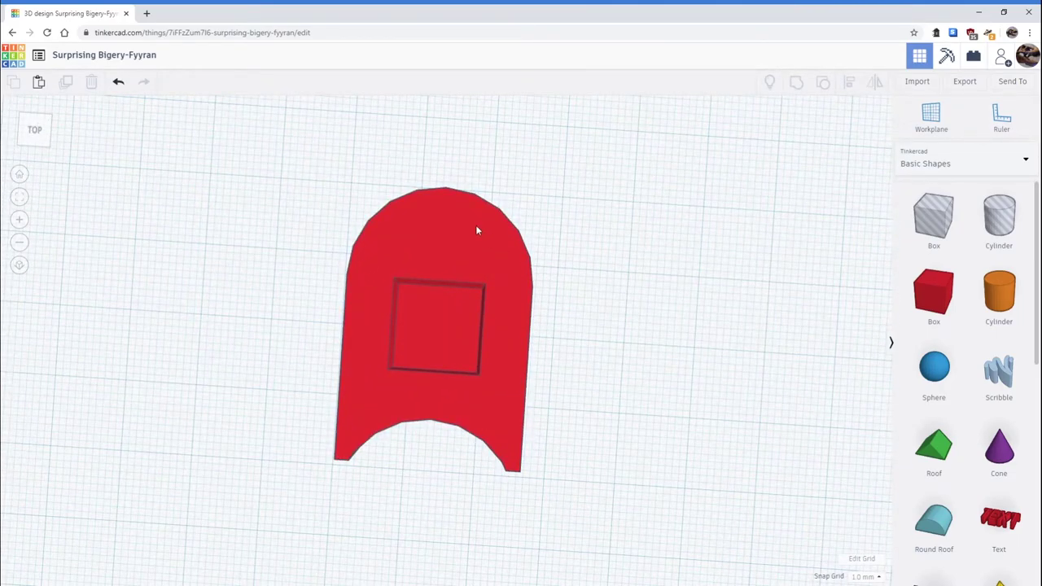
- Orbit and pan to an angled view, then box-select the grouped red block
{"action": "right_click_drag", "start_coordinate": [289, 291], "coordinate": [525, 406]}
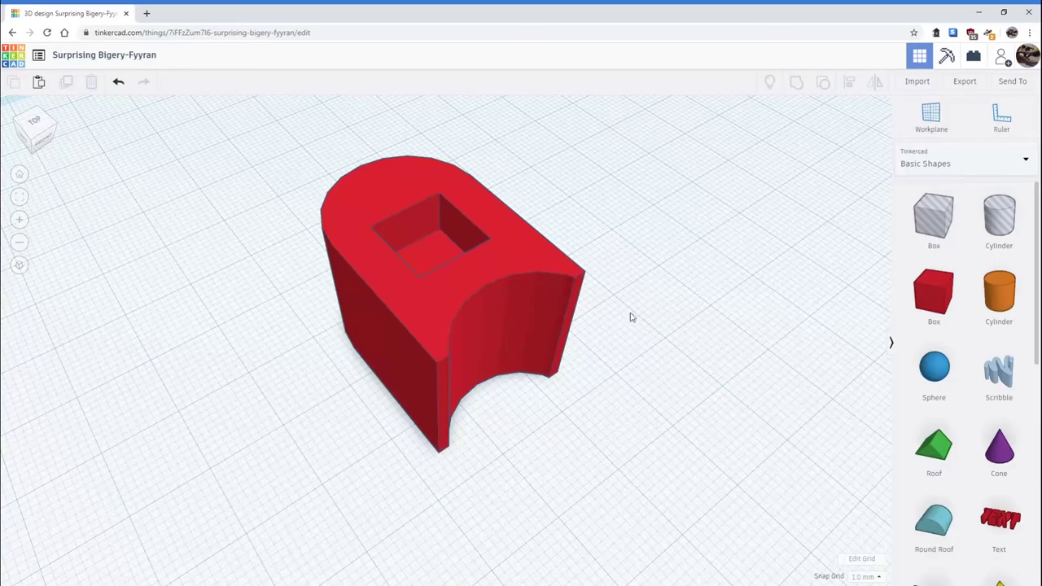
{"action": "middle_click_drag", "start_coordinate": [620, 251], "coordinate": [712, 274]}
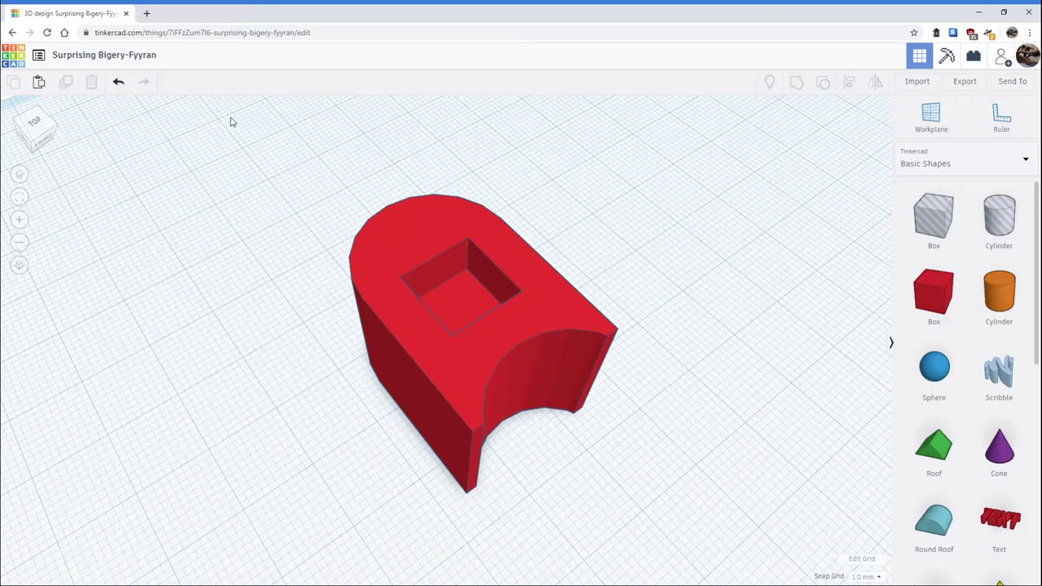
{"action": "left_click_drag", "start_coordinate": [230, 122], "coordinate": [712, 538]}
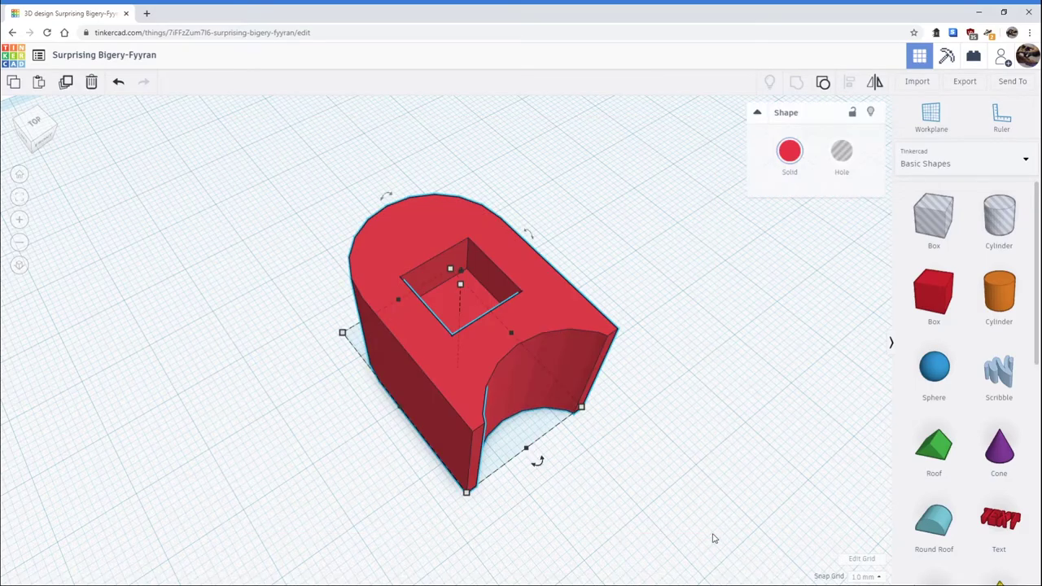
- Ungroup the block into its four parts, then reselect all four and group them again
{"action": "left_click", "coordinate": [822, 84]}
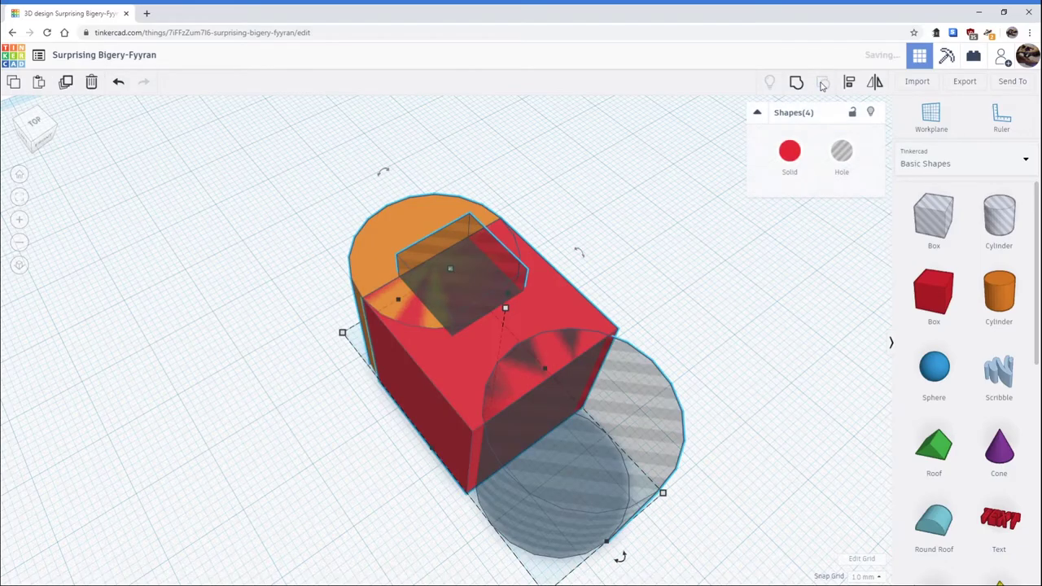
{"action": "right_click_drag", "start_coordinate": [642, 249], "coordinate": [678, 246]}
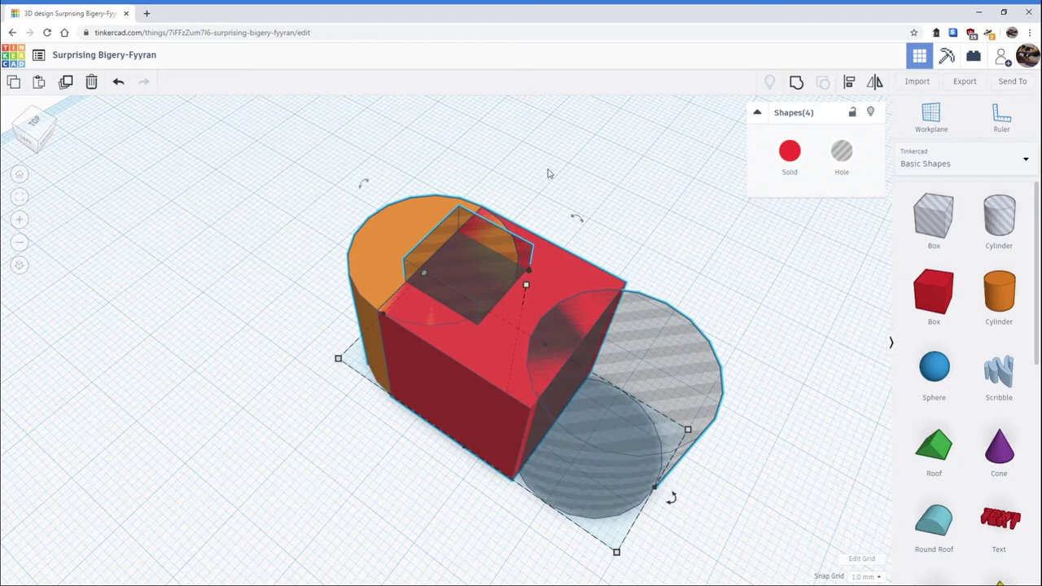
{"action": "left_click_drag", "start_coordinate": [283, 143], "coordinate": [720, 476]}
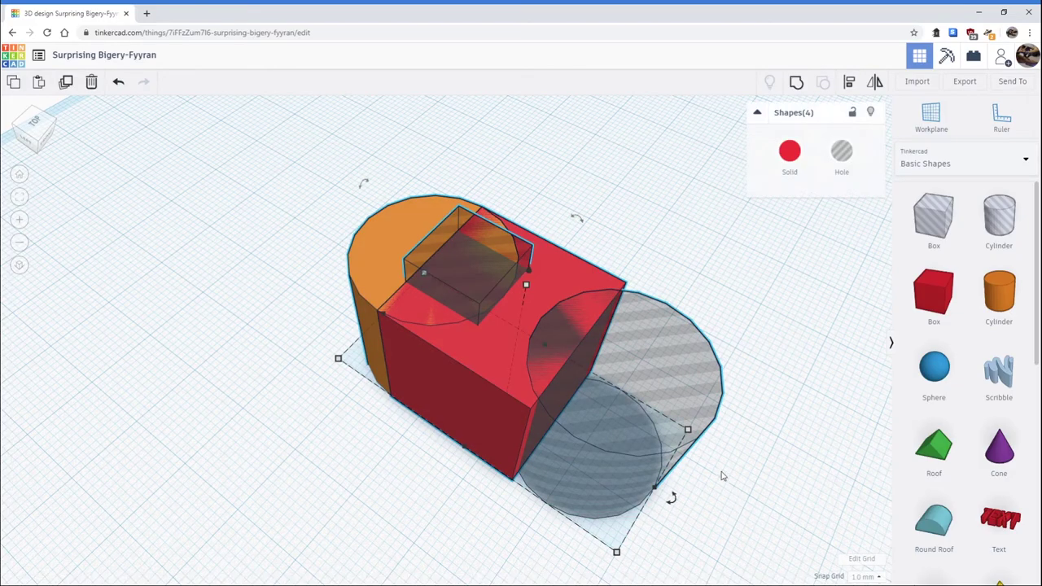
{"action": "left_click", "coordinate": [797, 83]}
- Orbit and zoom to a near top-down view of the finished red block
{"action": "right_click_drag", "start_coordinate": [659, 265], "coordinate": [536, 292]}
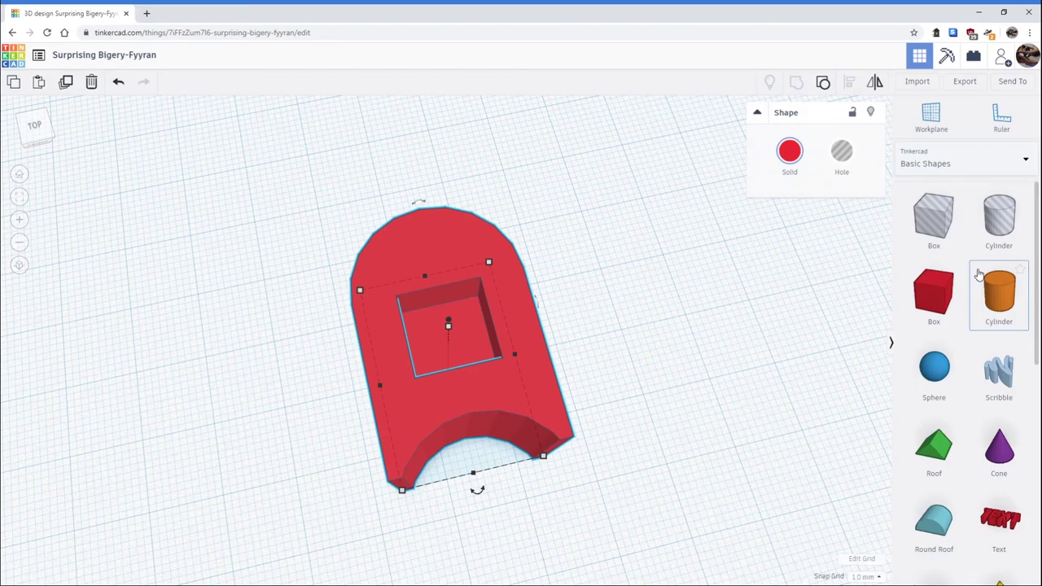
{"action": "scroll", "coordinate": [979, 276], "scroll_direction": "down", "scroll_amount": 5}
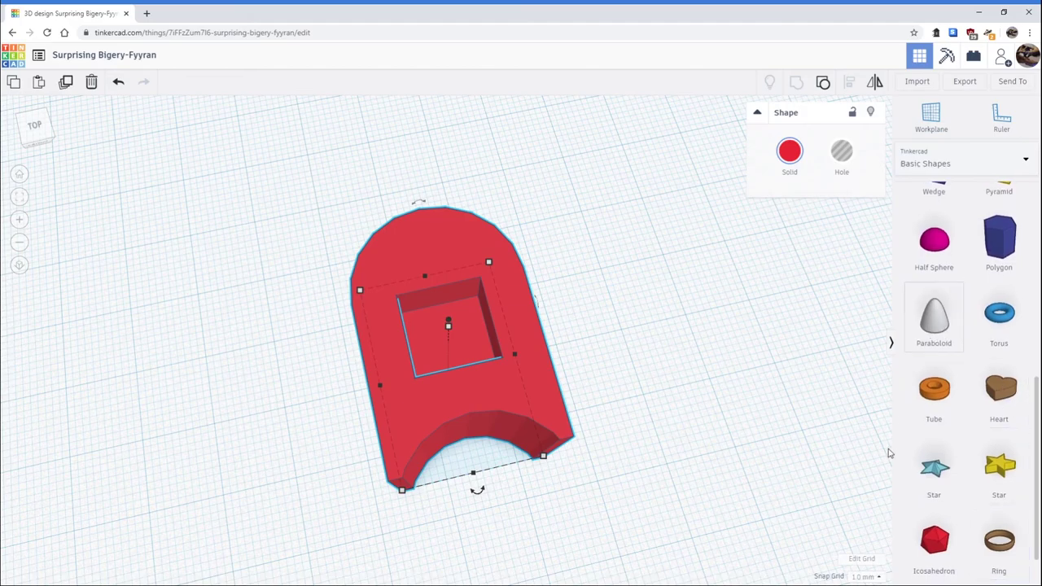
{"action": "scroll", "coordinate": [998, 424], "scroll_direction": "up", "scroll_amount": 5}
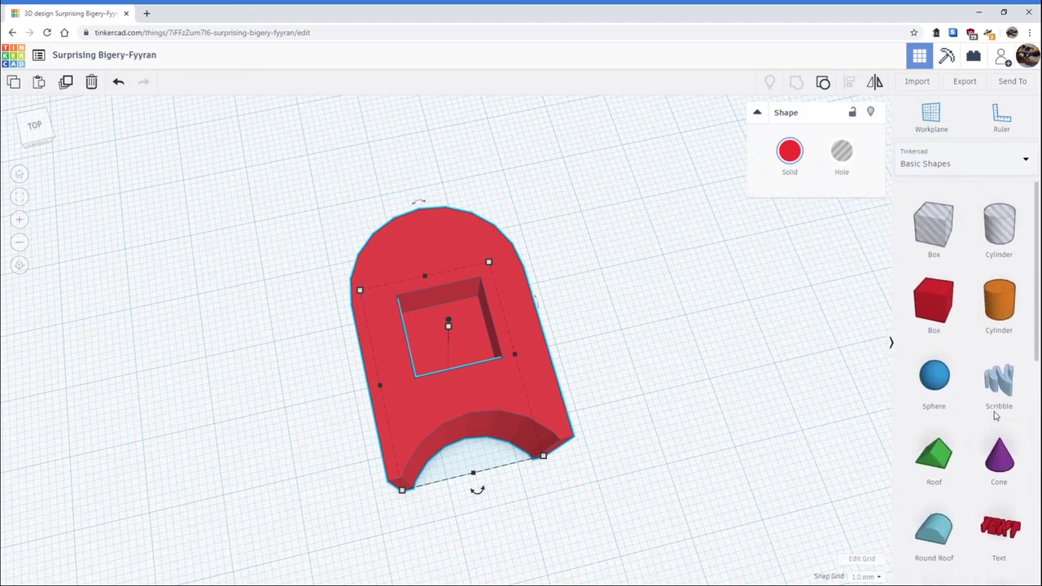
{"action": "scroll", "coordinate": [995, 411], "scroll_direction": "down", "scroll_amount": 1}
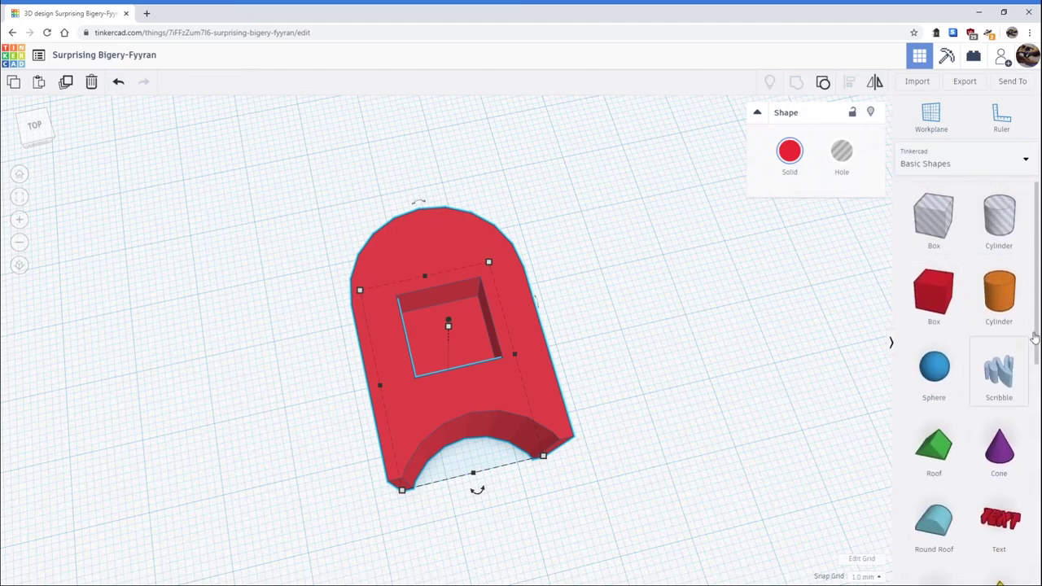